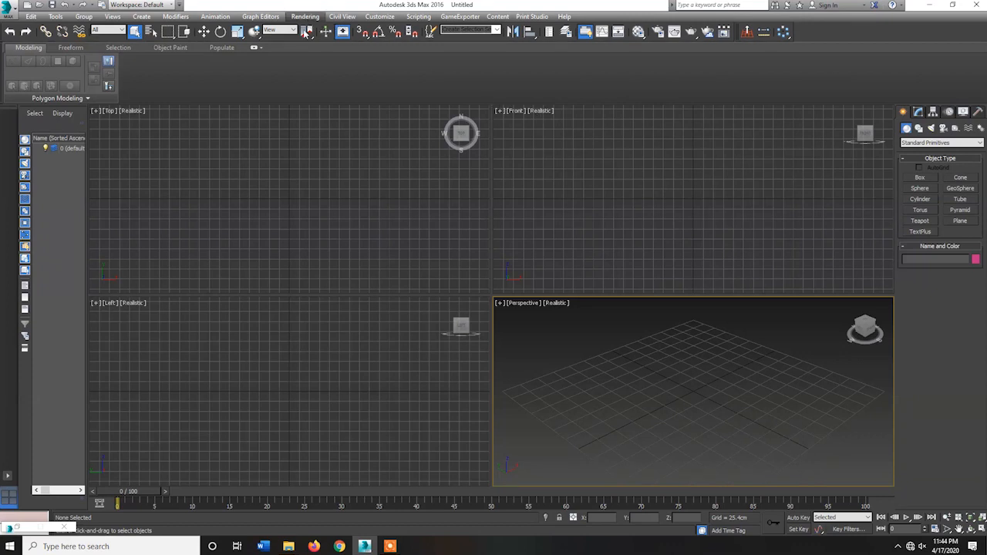
Step: Open Render Setup, keep Default Scanline Renderer as the chosen renderer, and close the setup
click(306, 16)
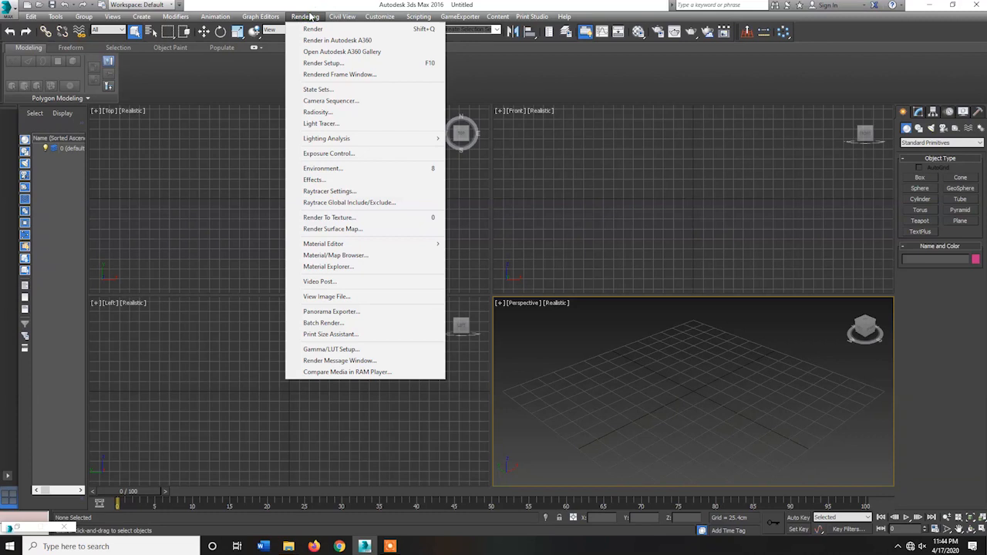
click(321, 64)
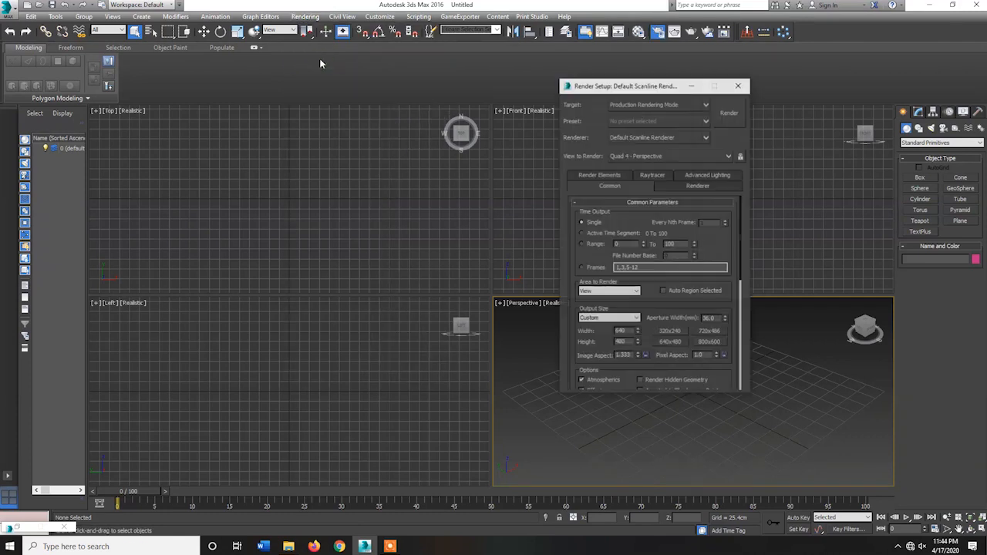
drag(596, 80, 560, 84)
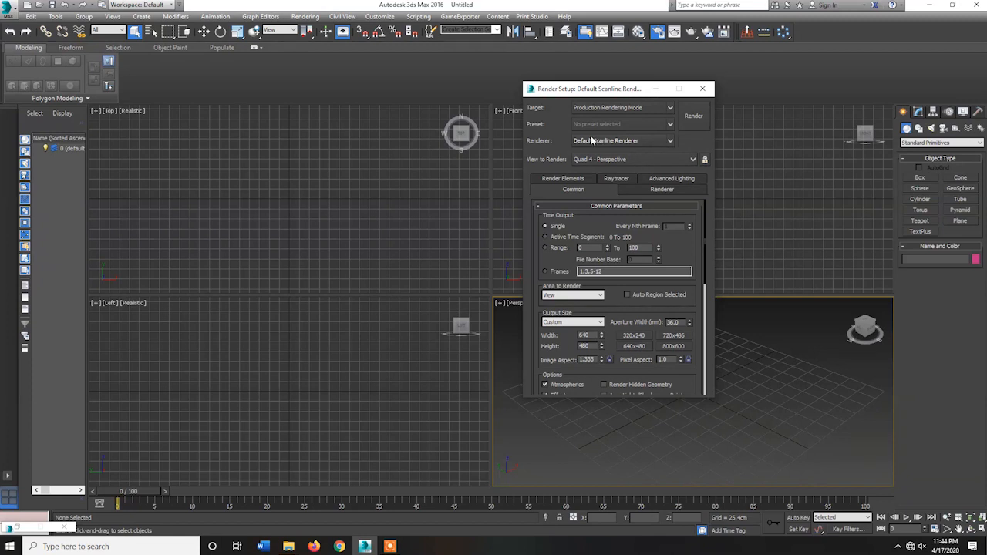
click(668, 141)
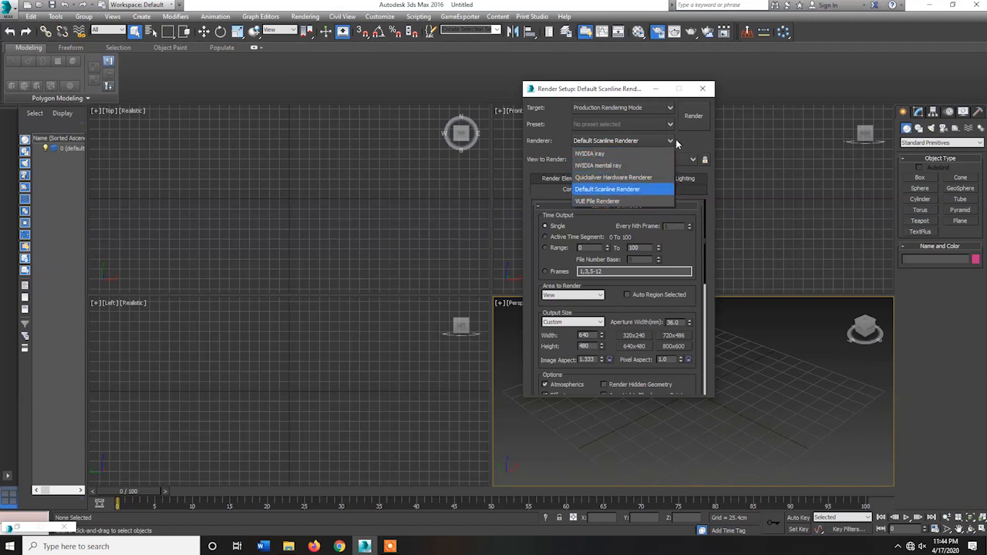
click(613, 190)
click(701, 89)
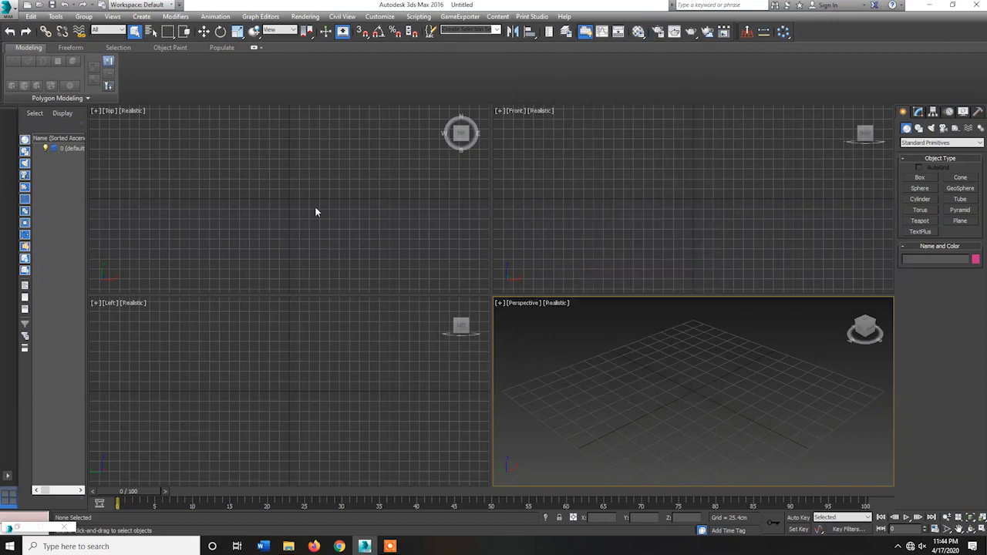
Step: Review the time output, area and output size parameters in Render Setup, and close it
click(307, 16)
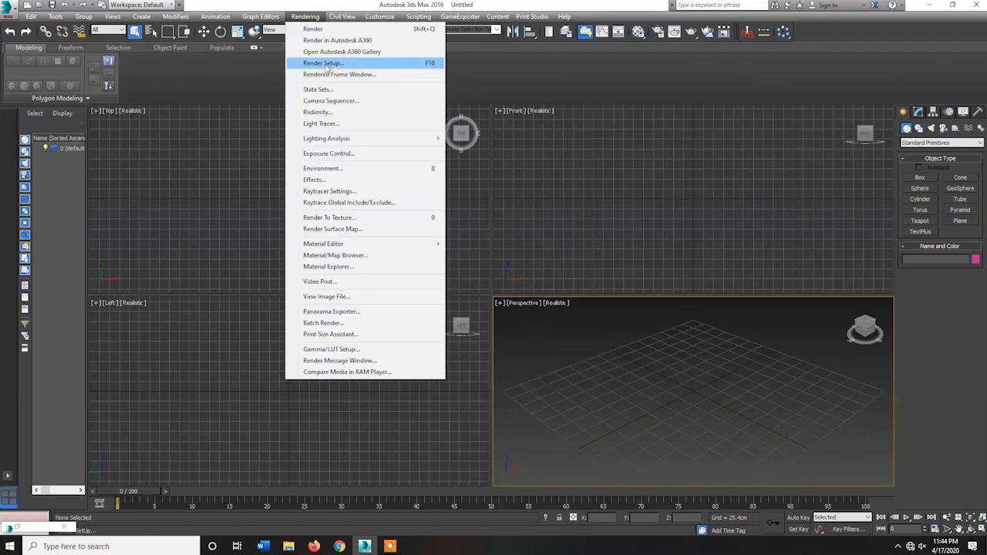
click(324, 63)
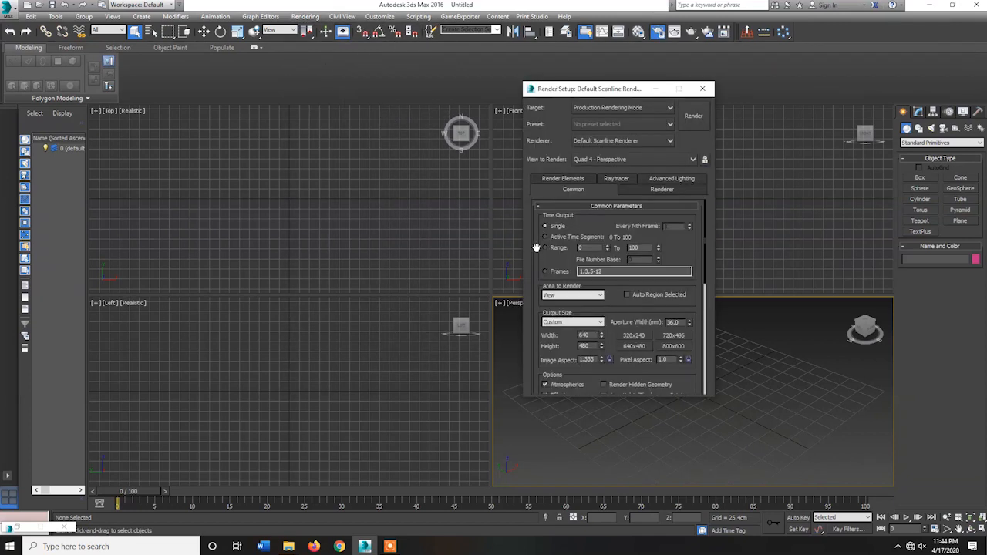
drag(587, 224, 586, 200)
scroll(586, 200, up, 1)
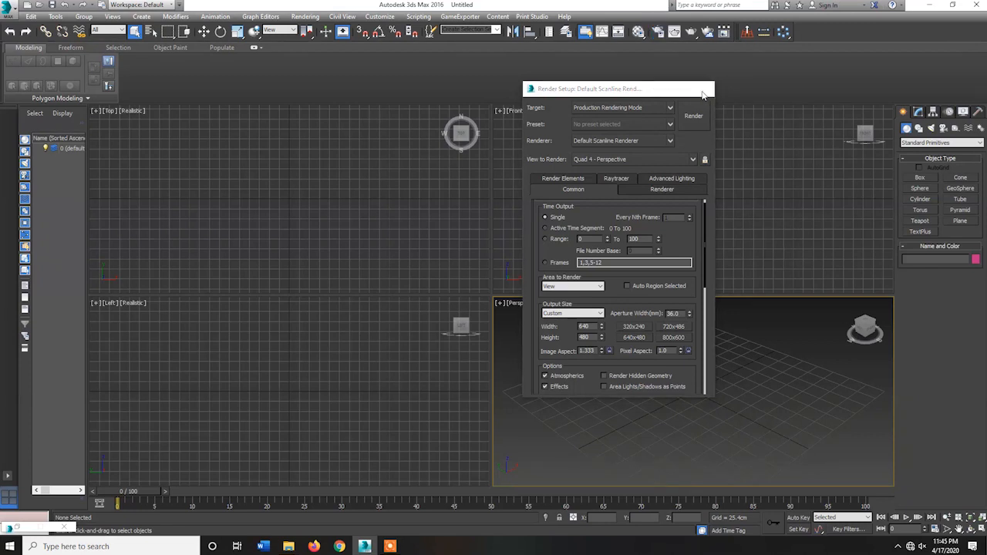
click(703, 90)
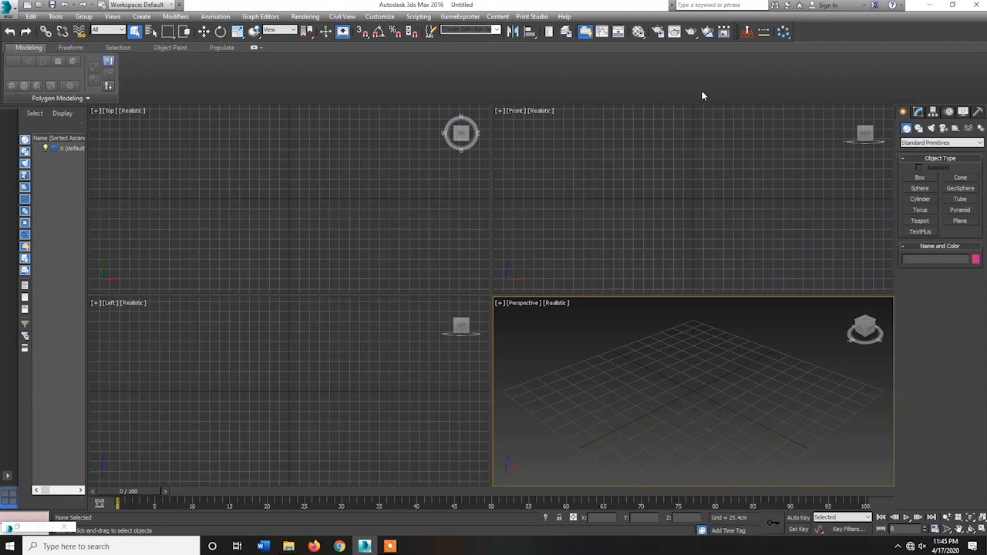
Step: Enter a frame range of 10 to 50 in Render Setup's time output settings
click(305, 16)
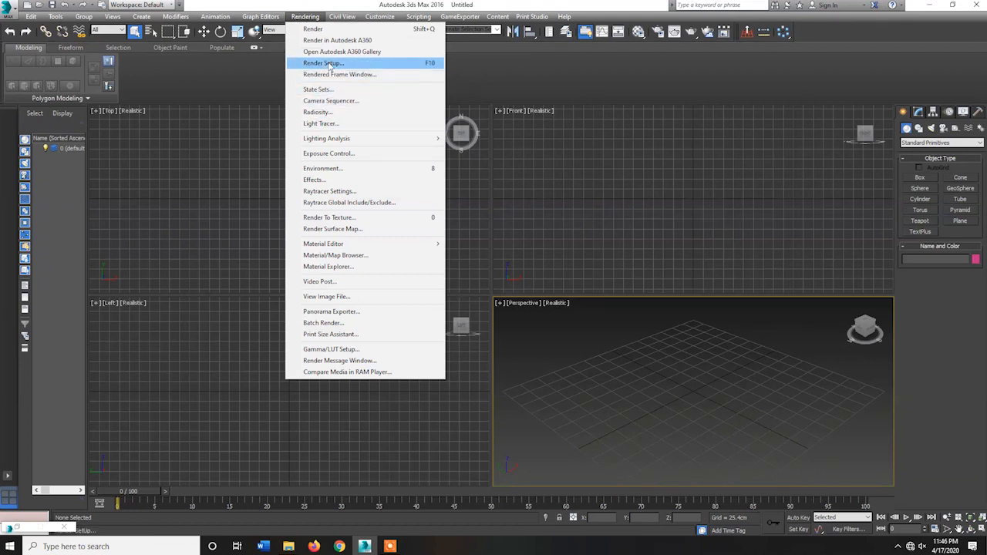
click(327, 65)
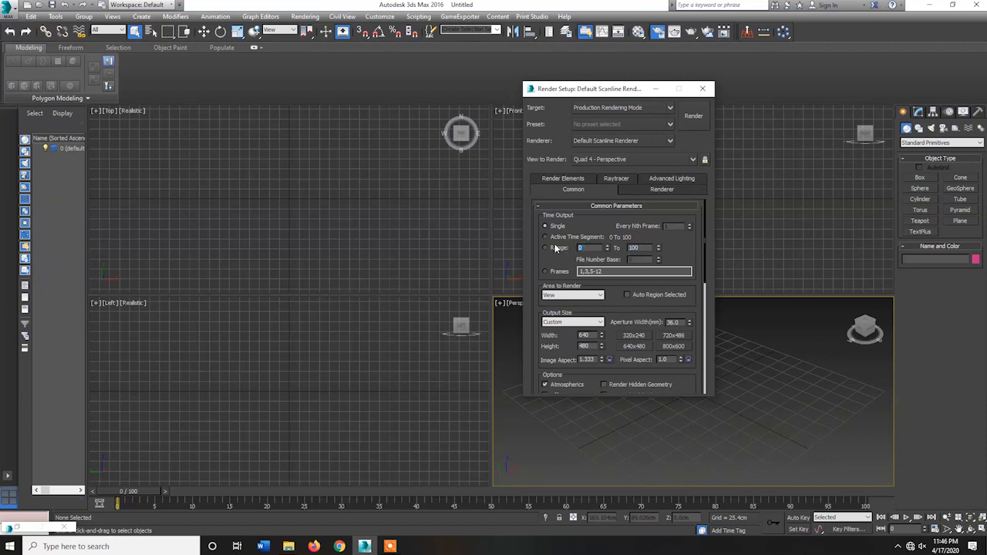
text(10)
drag(648, 249, 533, 233)
text(50)
click(574, 237)
double_click(584, 247)
Step: Set the render output size preset to HDTV (video) and inspect its width and height
drag(626, 312, 632, 240)
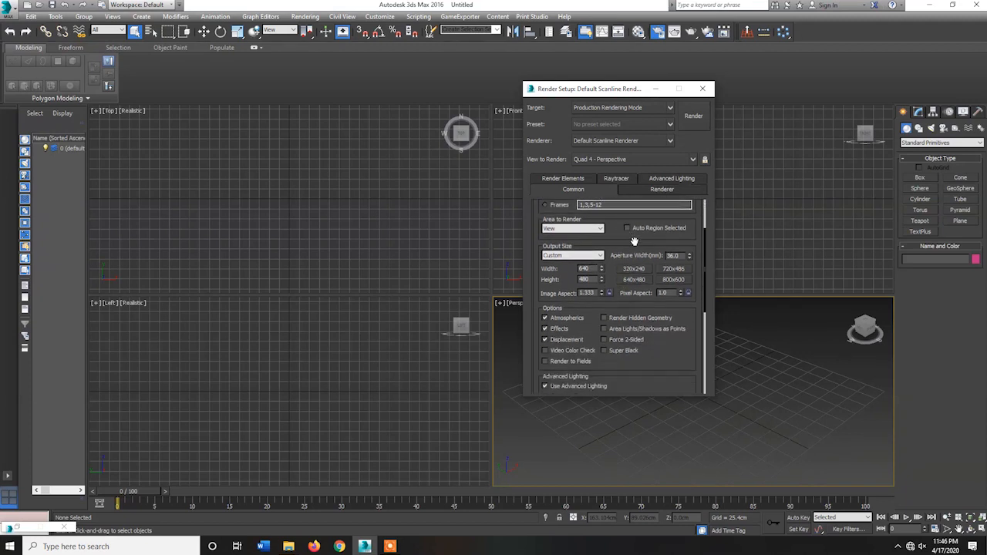
click(600, 256)
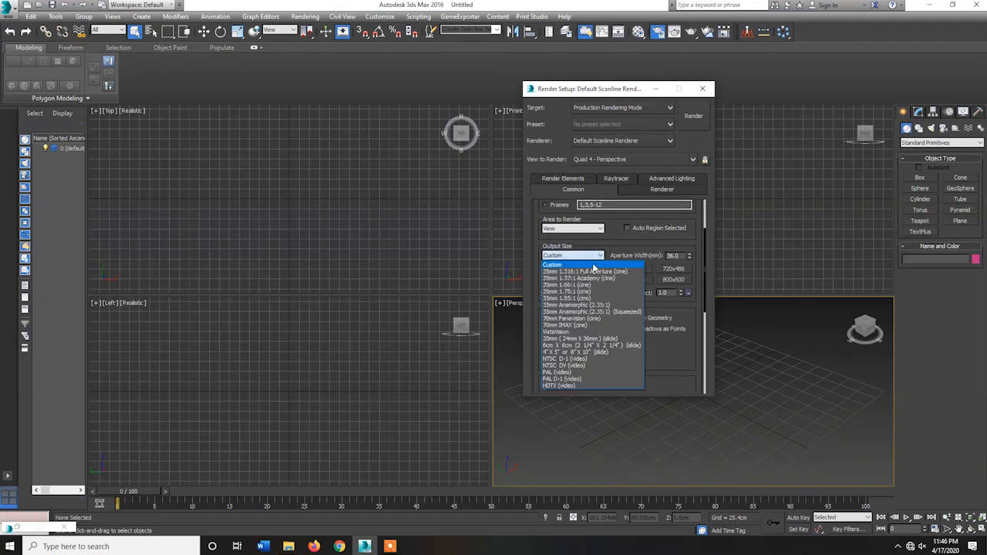
click(560, 386)
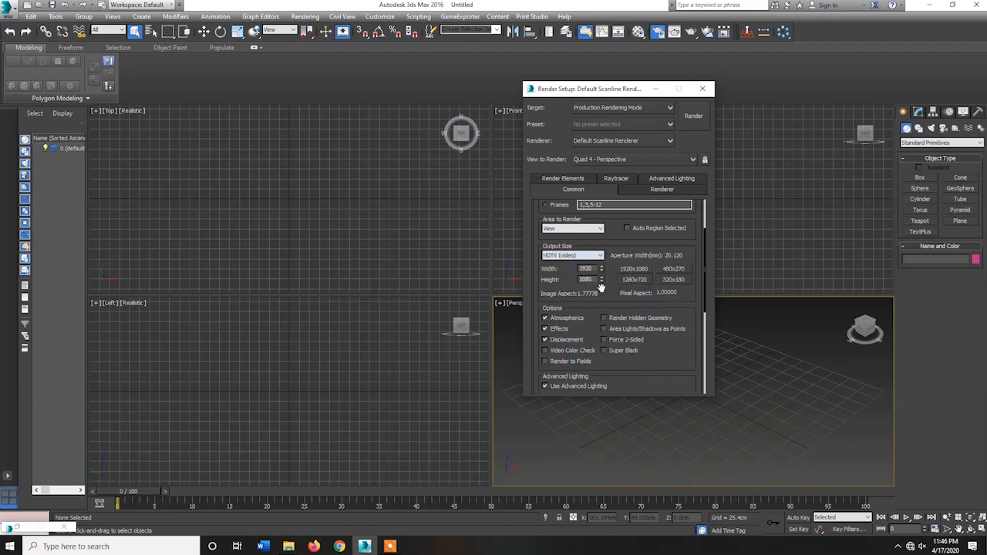
drag(575, 273, 575, 276)
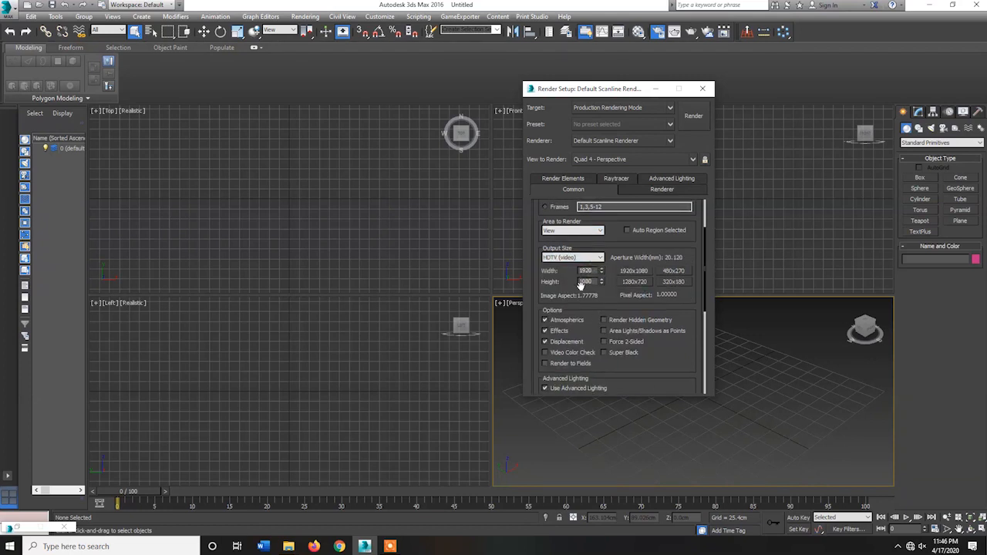
double_click(586, 282)
double_click(588, 272)
Step: Return the render output size preset to Custom and check its width and height
click(594, 258)
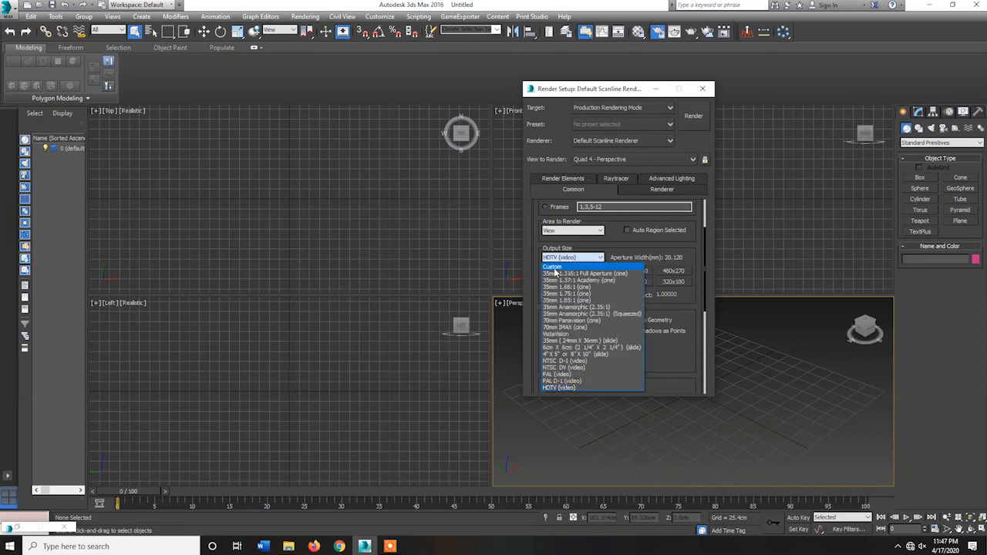
click(559, 266)
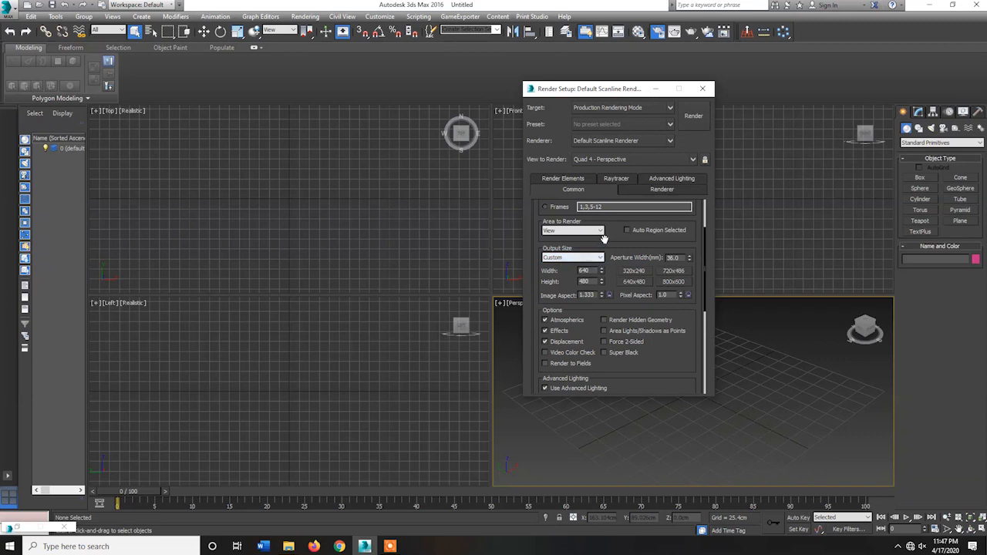
scroll(567, 249, up, 2)
scroll(612, 292, down, 4)
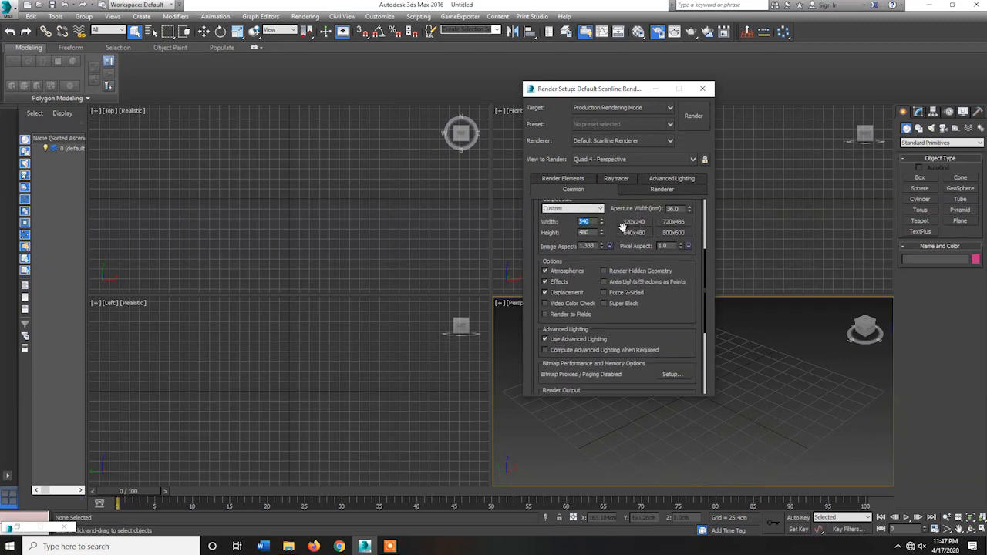
drag(612, 216, 603, 273)
double_click(583, 276)
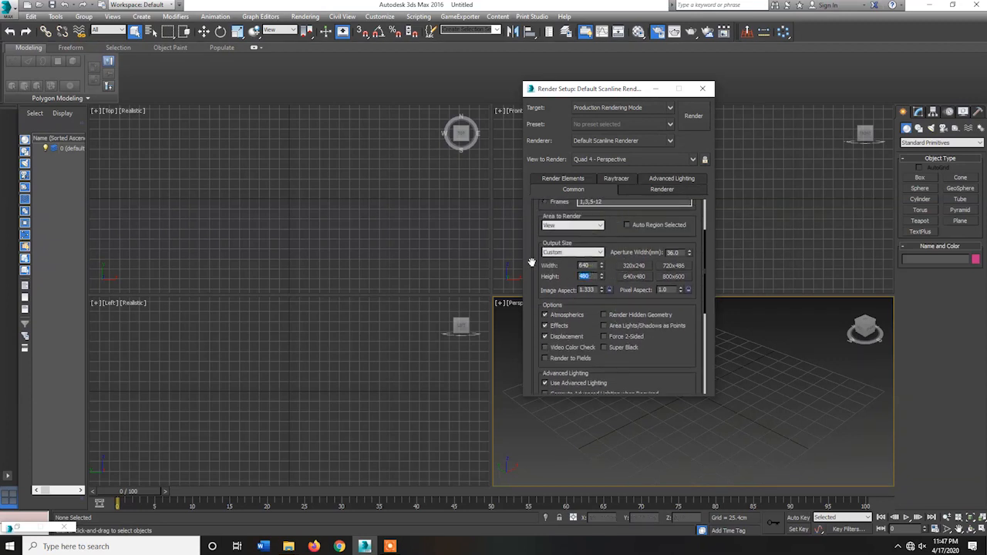
Step: Examine the save locations offered for the render output file, cancel without saving, and review the remaining common parameters
scroll(594, 304, down, 5)
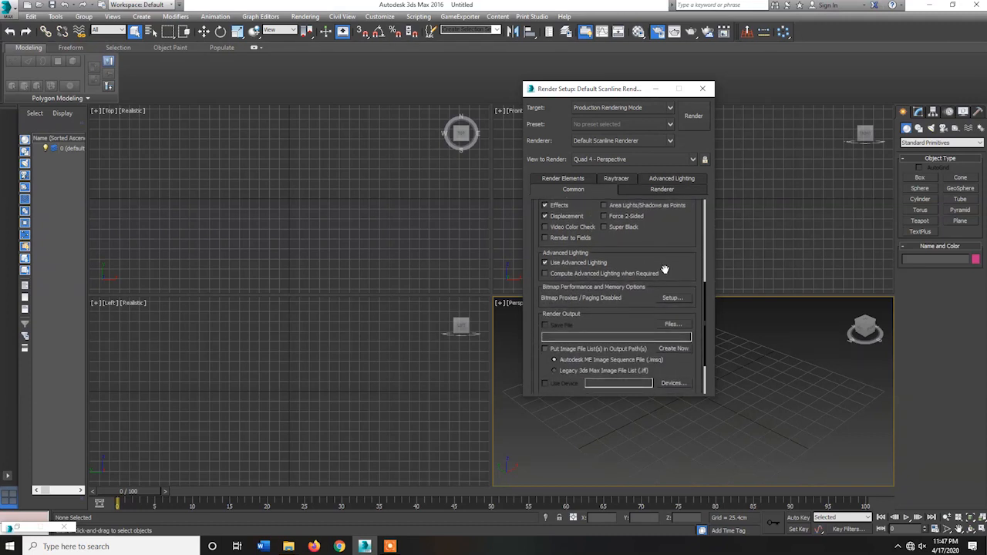
scroll(628, 315, down, 1)
click(672, 311)
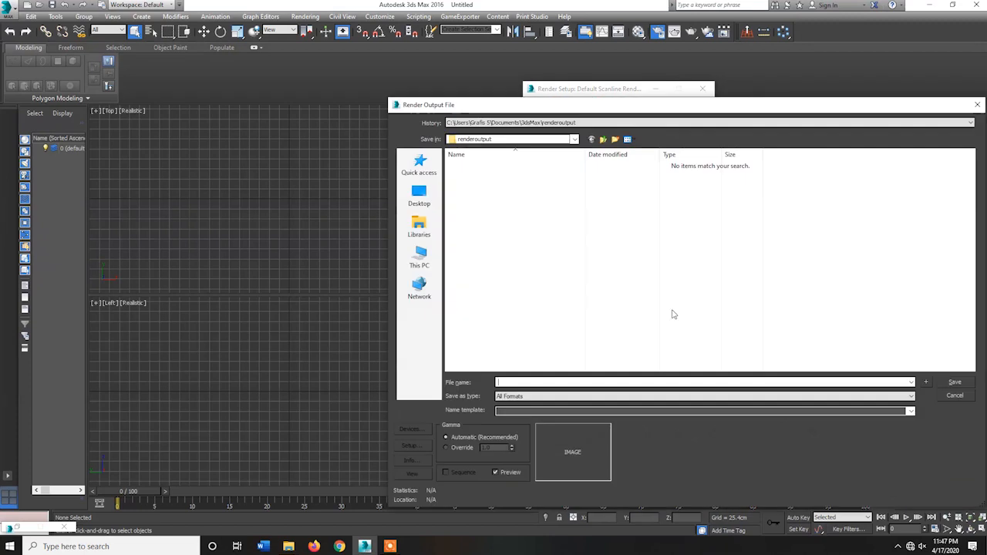
click(575, 139)
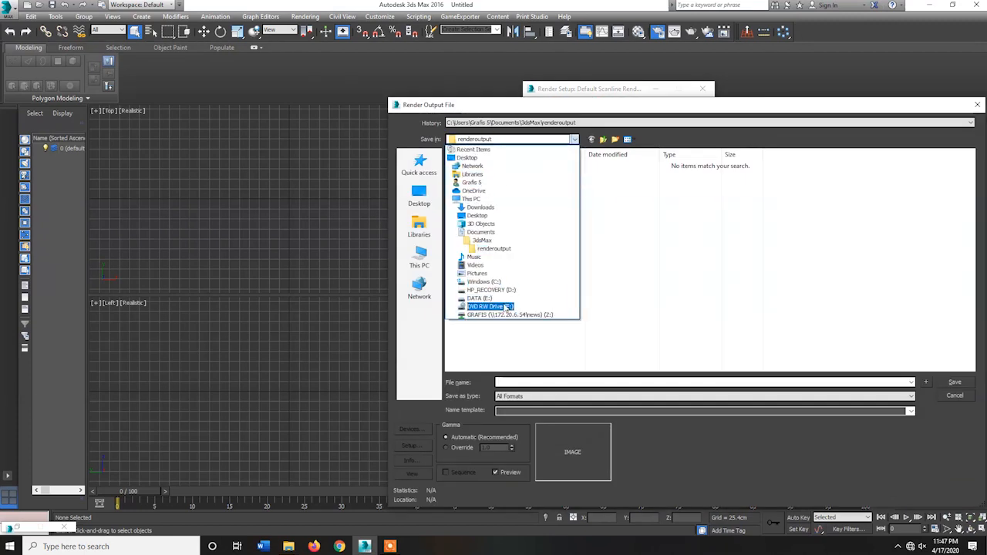
click(958, 396)
click(957, 397)
drag(640, 300, 630, 224)
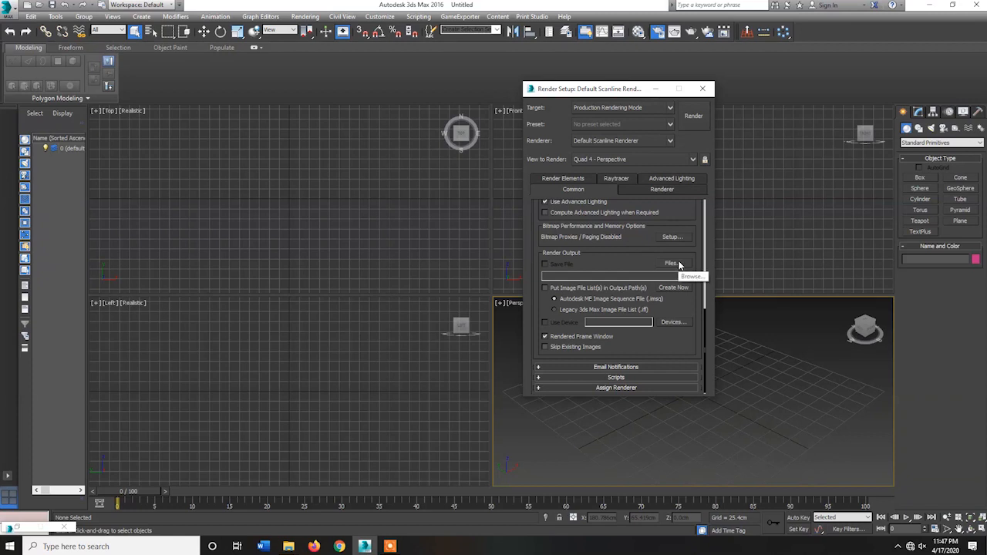
scroll(652, 374, up, 3)
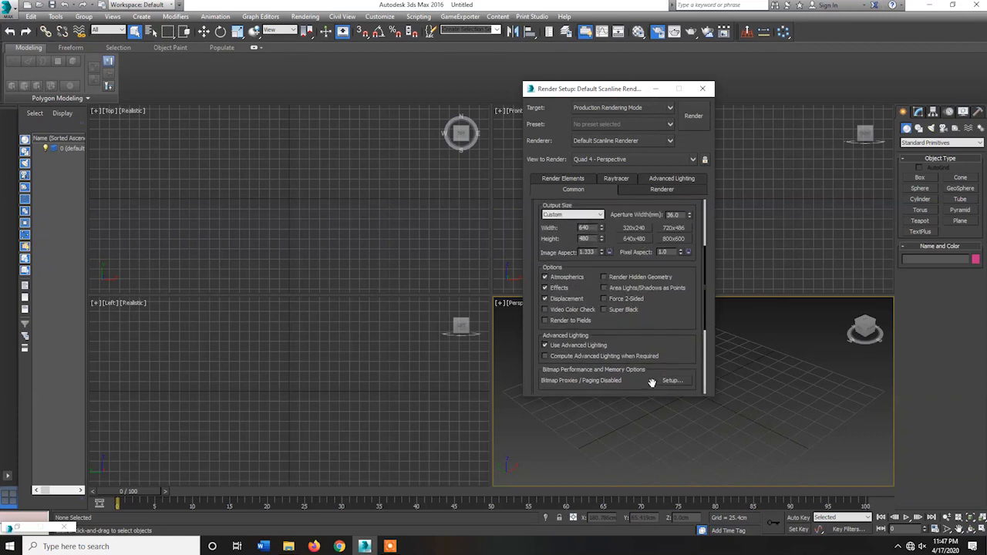
scroll(655, 281, up, 3)
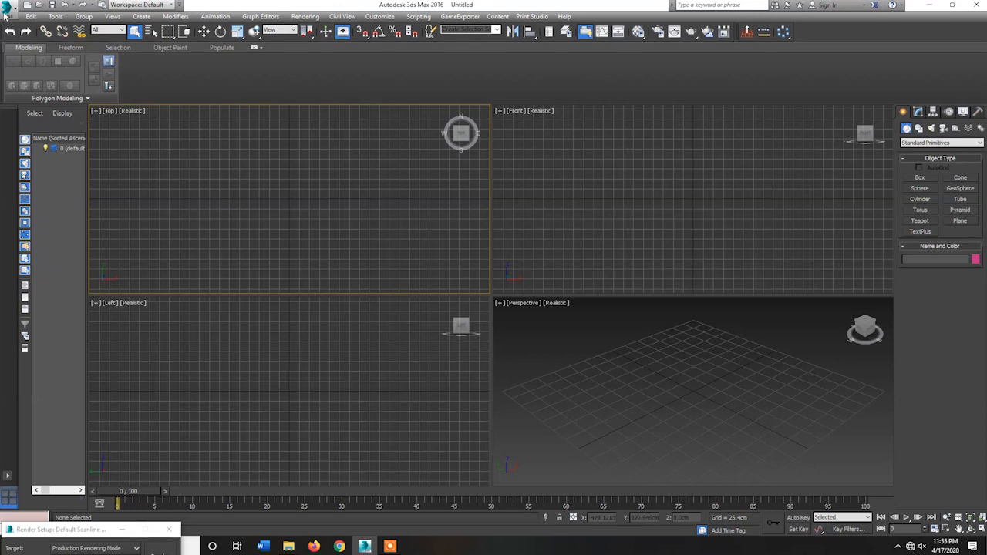
Step: Open the recent scene Burger_Textured_FINAL.max and select the skylight beside the burger's ground plane
click(6, 14)
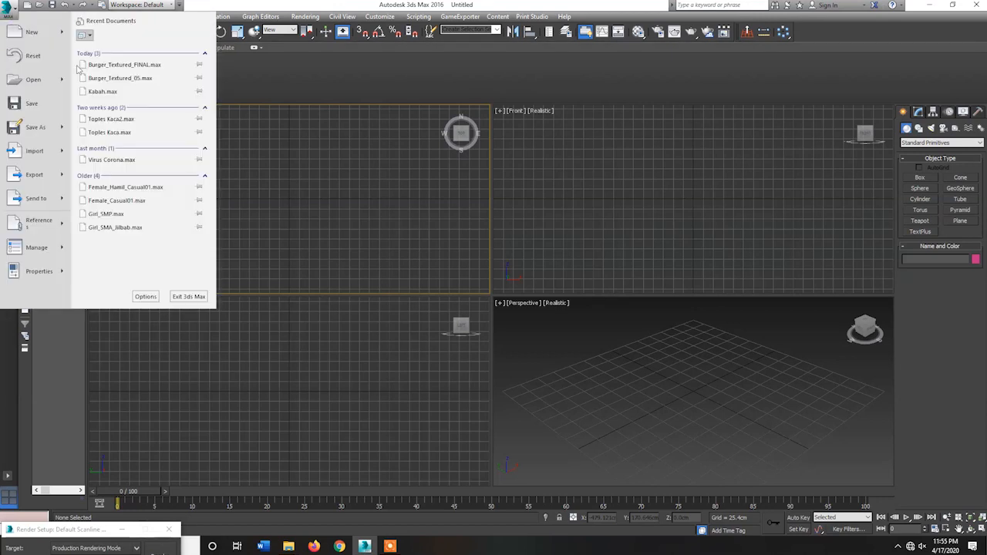
click(134, 67)
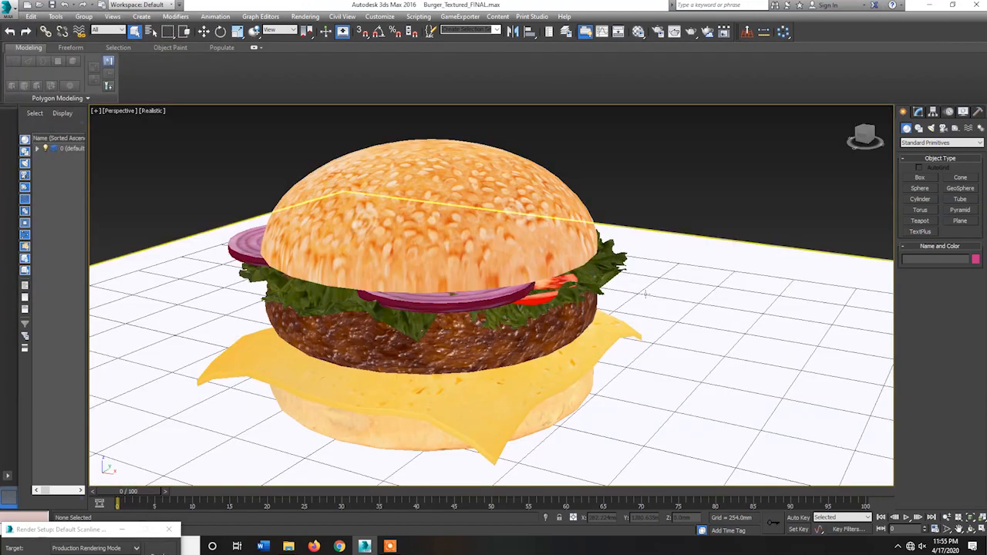
scroll(663, 317, down, 5)
middle_drag(707, 339, 540, 326)
scroll(540, 326, up, 2)
drag(737, 357, 794, 412)
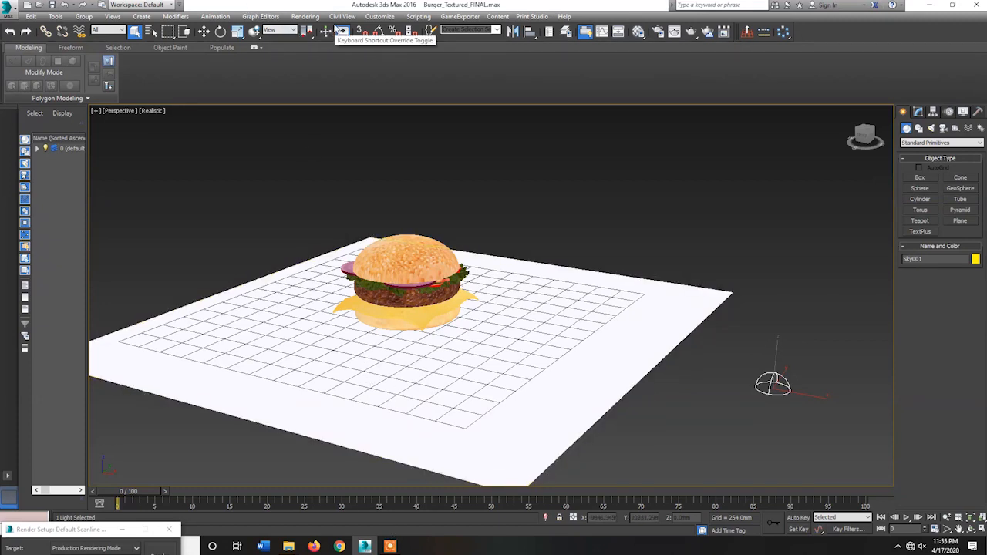
Step: Review the Light Tracer parameters and the common render options, and close Render Setup
click(304, 16)
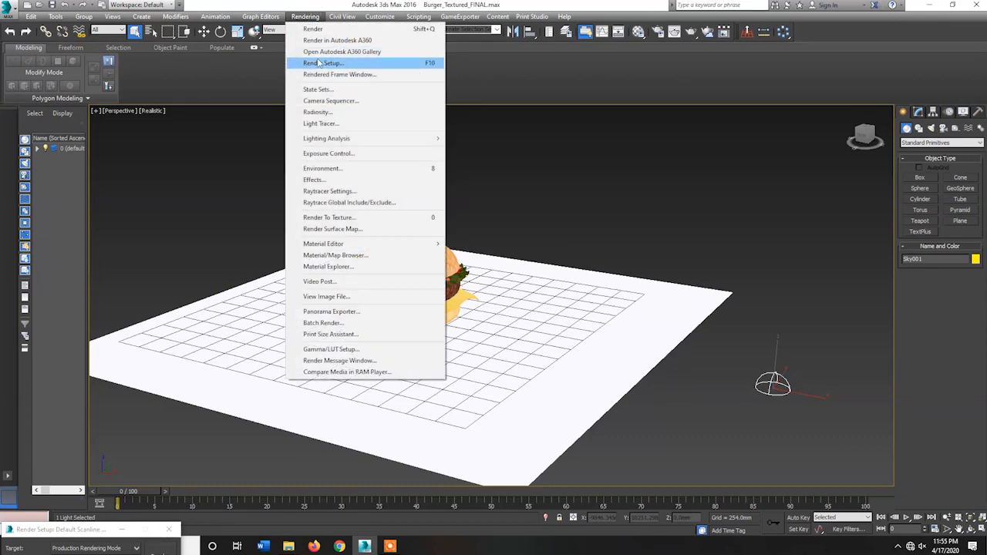
click(317, 124)
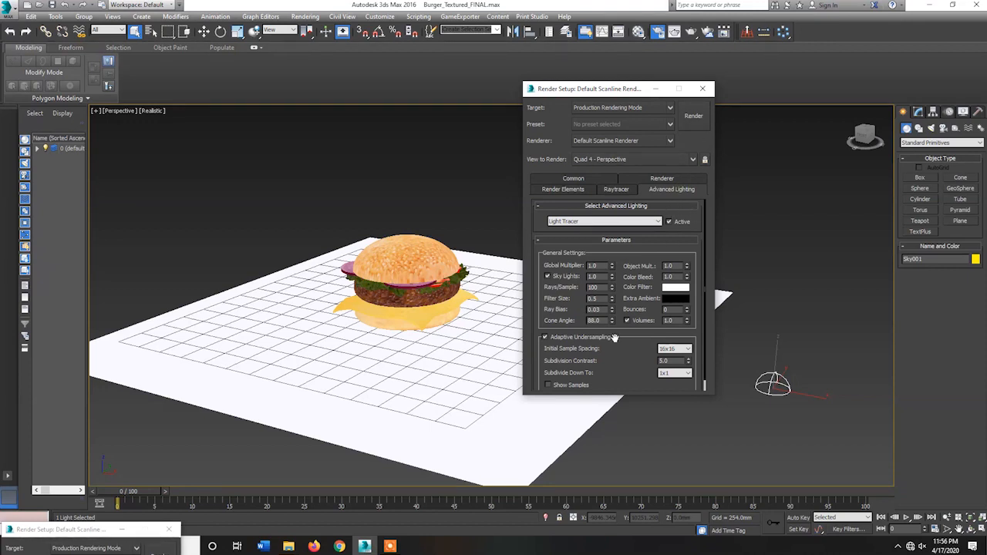
click(574, 180)
scroll(573, 275, down, 5)
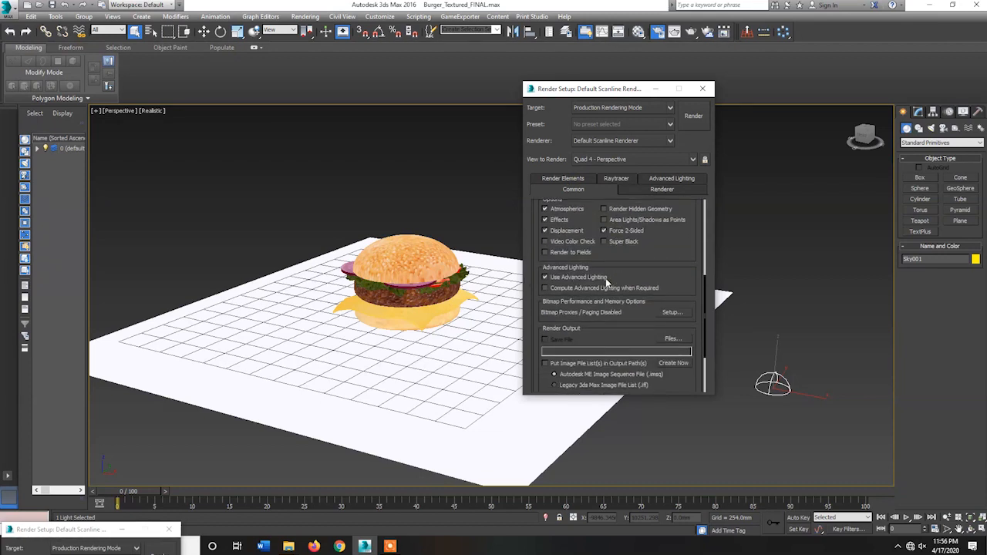
click(701, 91)
Step: Render the burger scene from the Perspective view and close the rendered frame
middle_drag(559, 203, 621, 206)
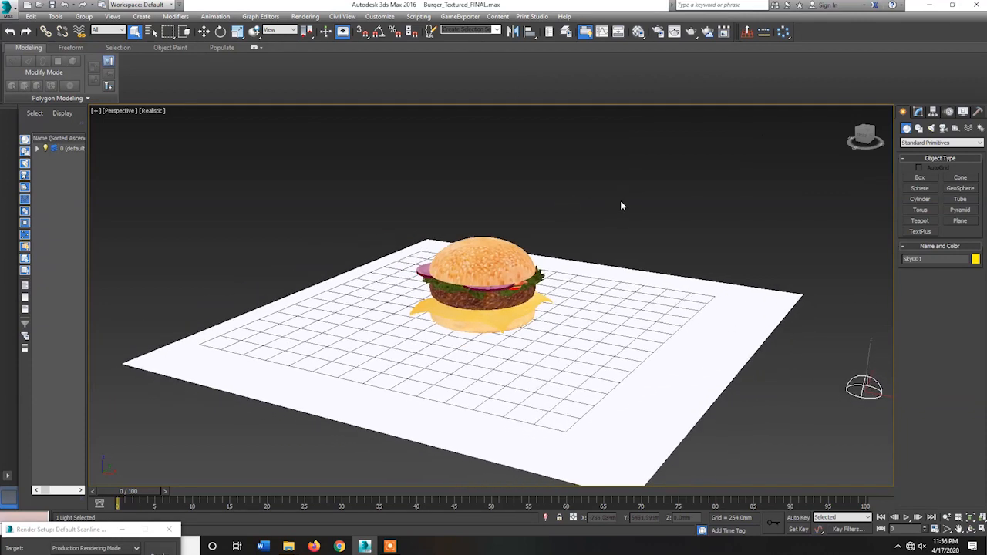
key(shift+q)
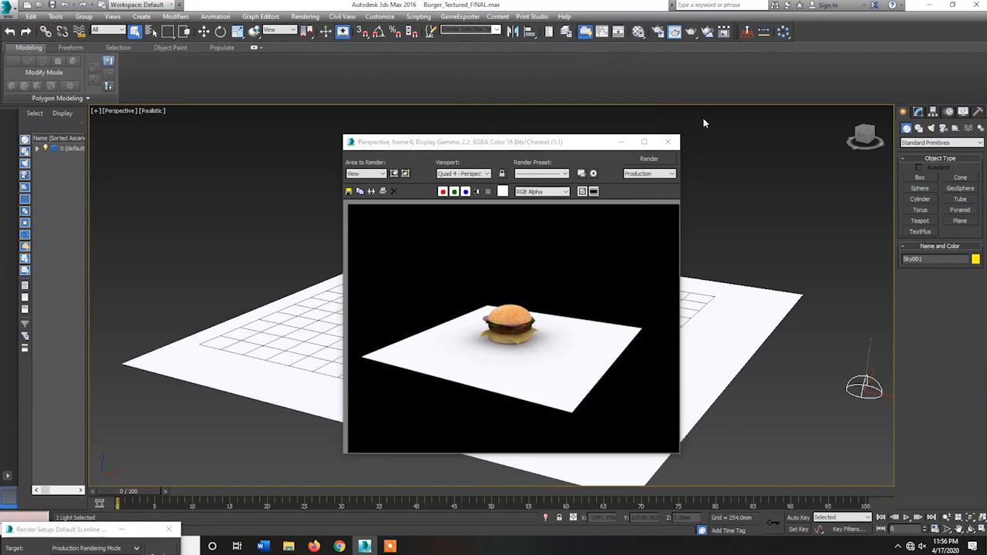
click(667, 141)
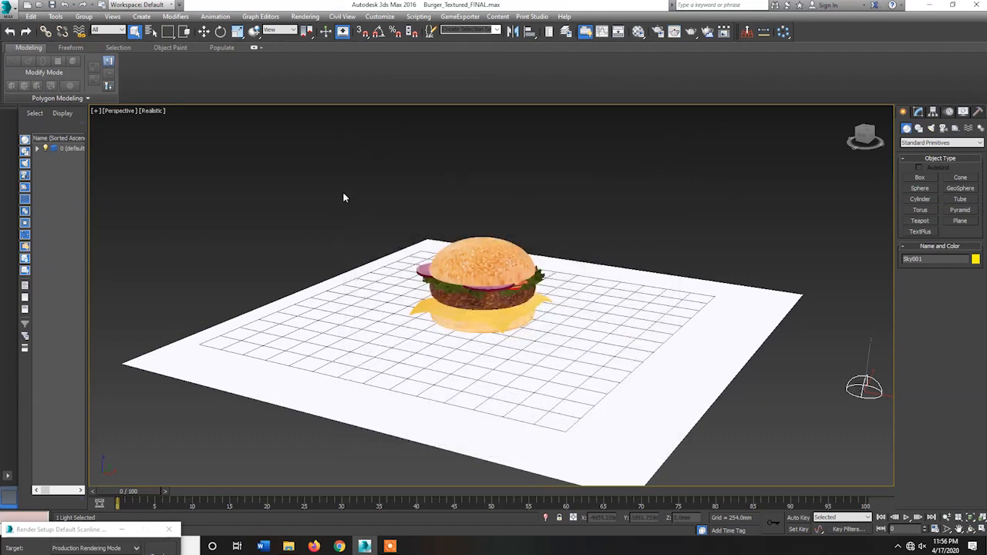
Step: Set the environment background color to white and test-render the Perspective view, closing the rendered frame
click(306, 16)
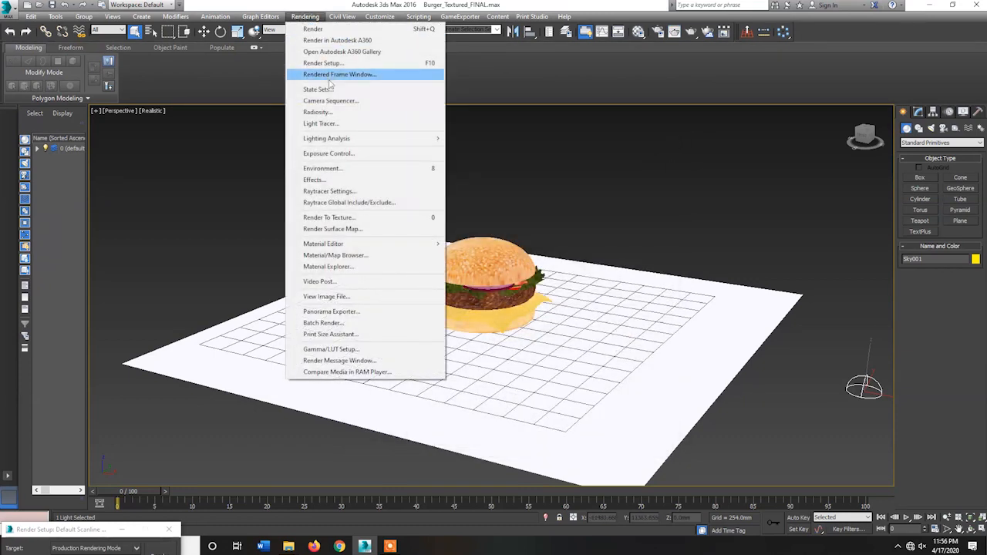
click(323, 168)
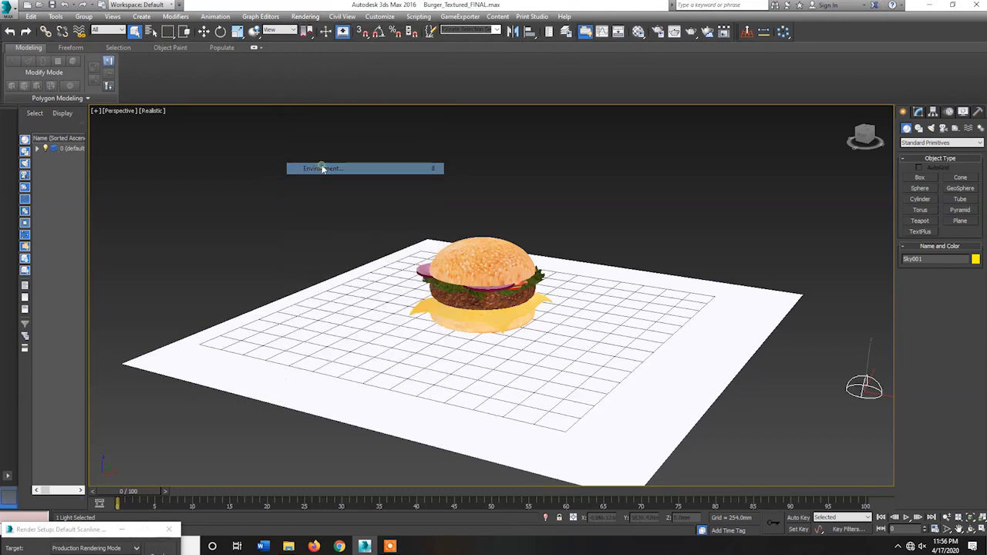
click(710, 159)
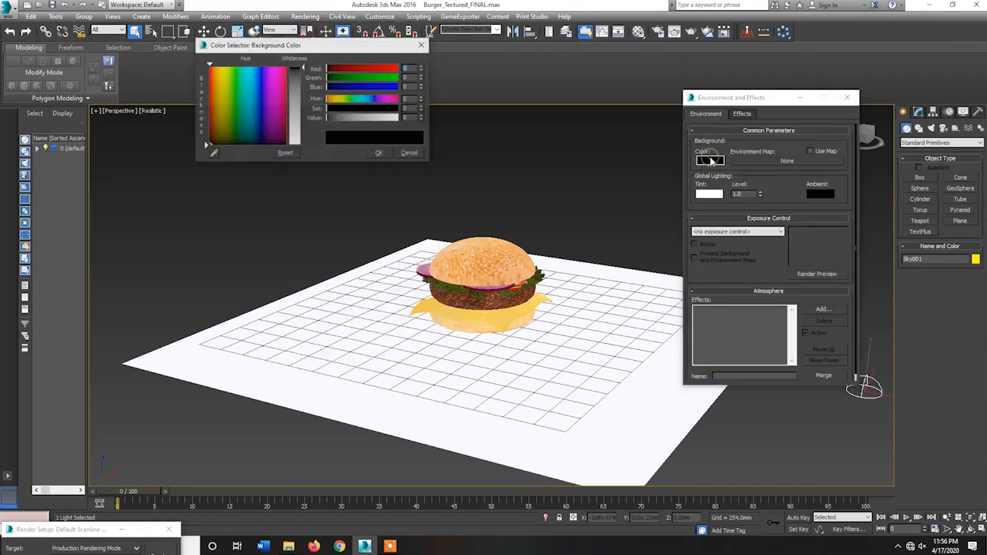
click(295, 144)
click(380, 154)
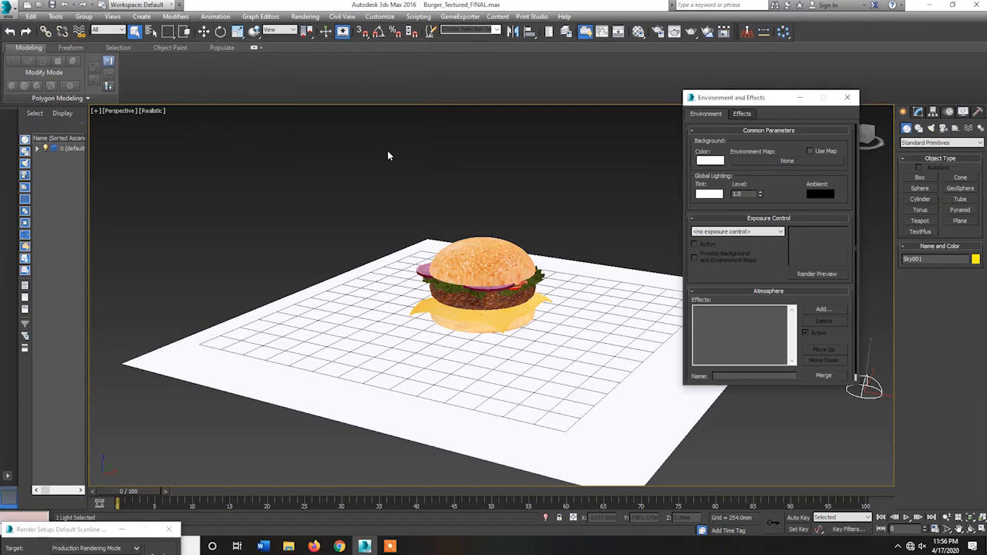
click(847, 97)
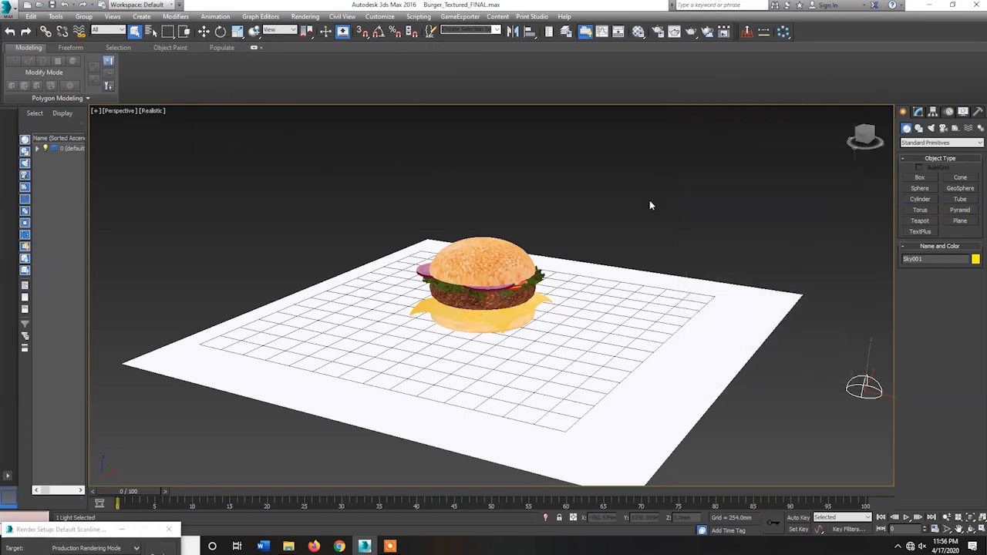
key(shift+q)
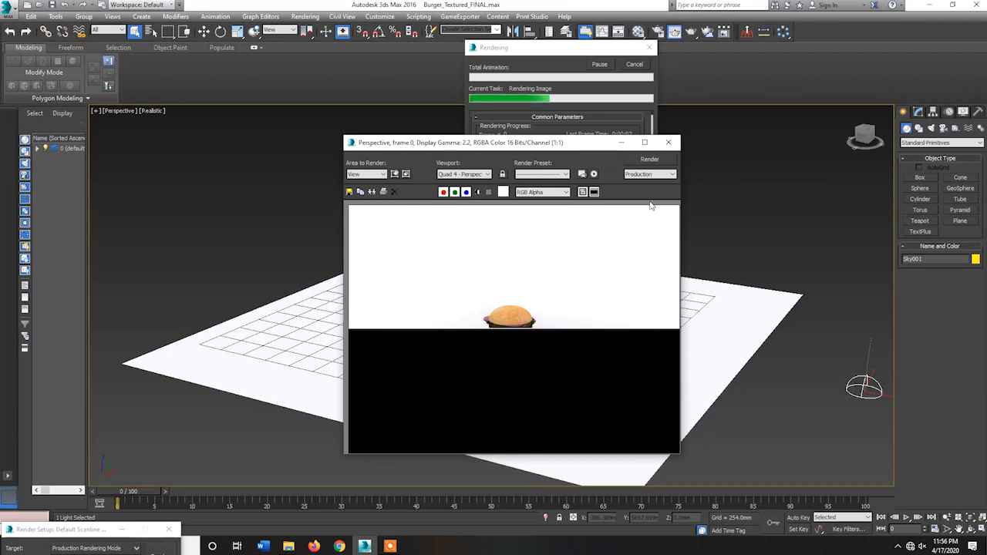
click(675, 144)
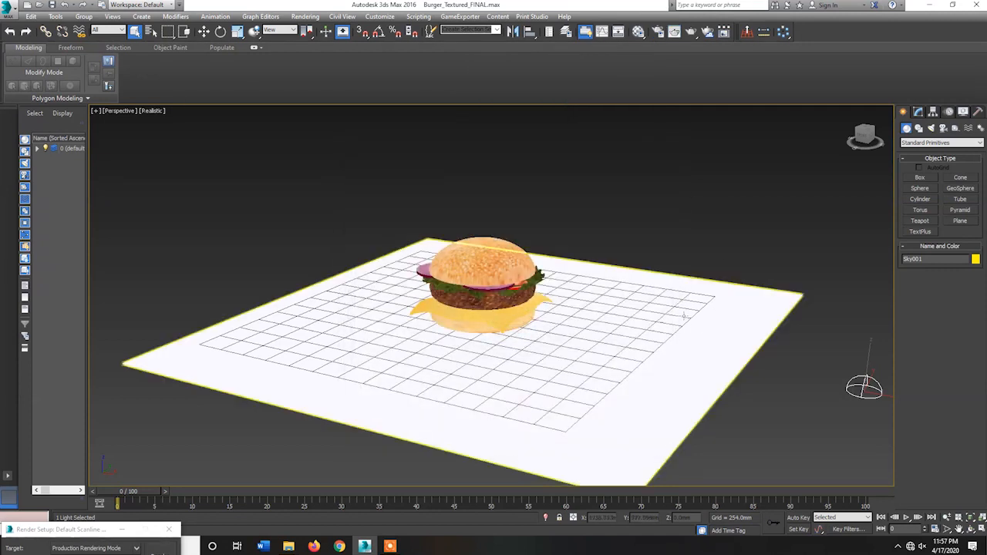
Step: Hide the white ground plane under the burger and switch to the four-viewport layout
click(677, 311)
right_click(677, 312)
click(675, 277)
scroll(673, 262, up, 5)
middle_drag(670, 140, 686, 201)
key(shift+q)
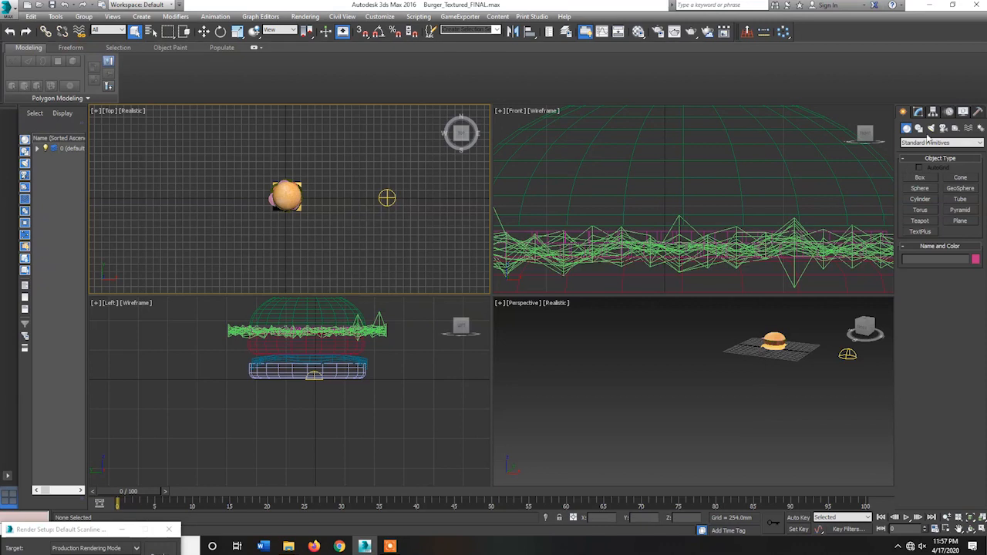
Step: Draw a circle spline centered on the burger in the Top view and raise it to about 366 mm, mid-burger height
click(919, 128)
click(919, 197)
drag(286, 196, 352, 248)
click(204, 31)
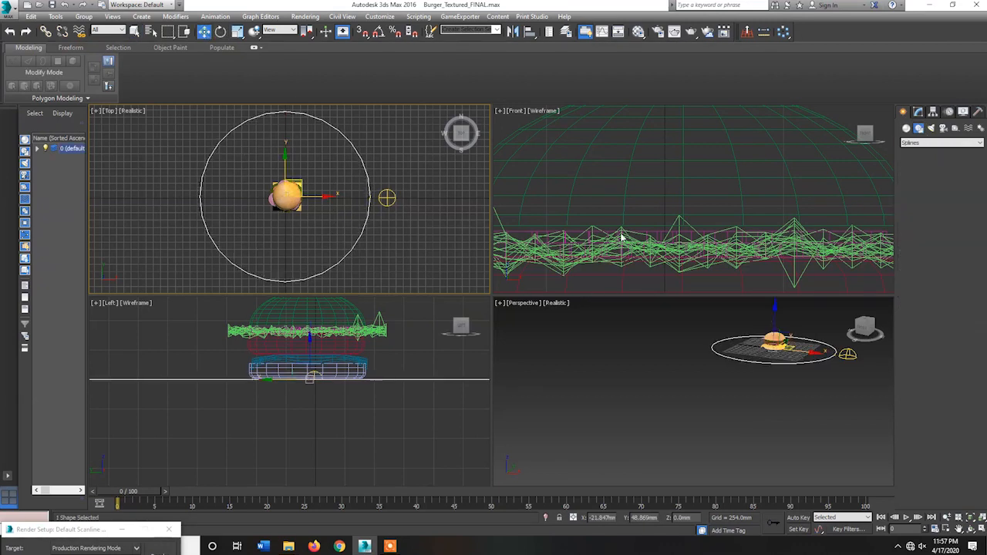
scroll(693, 219, down, 8)
drag(693, 218, 679, 196)
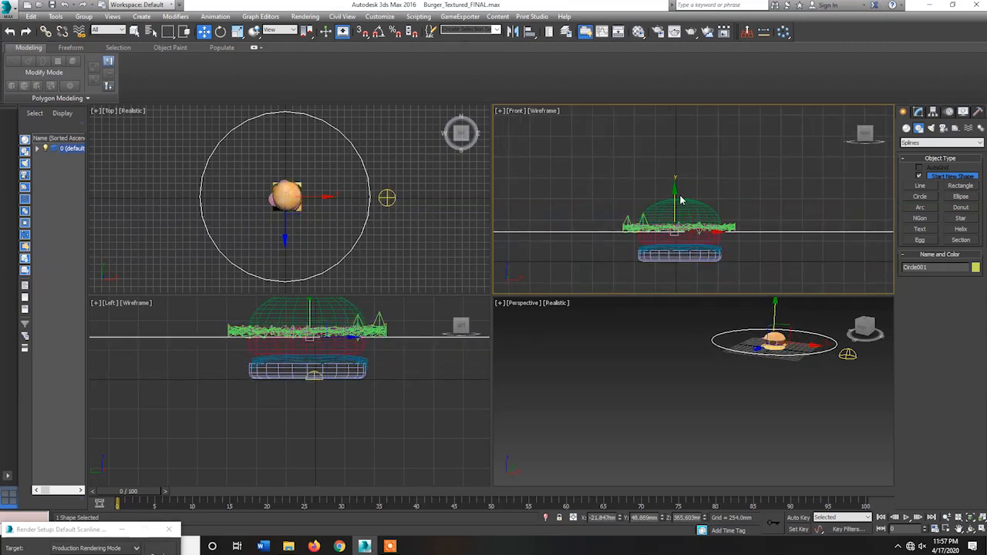
Step: Create a Target camera in the Top view from the circle's near edge, aimed at the burger
click(943, 128)
click(960, 178)
middle_drag(349, 249, 368, 211)
drag(305, 246, 305, 157)
key(w)
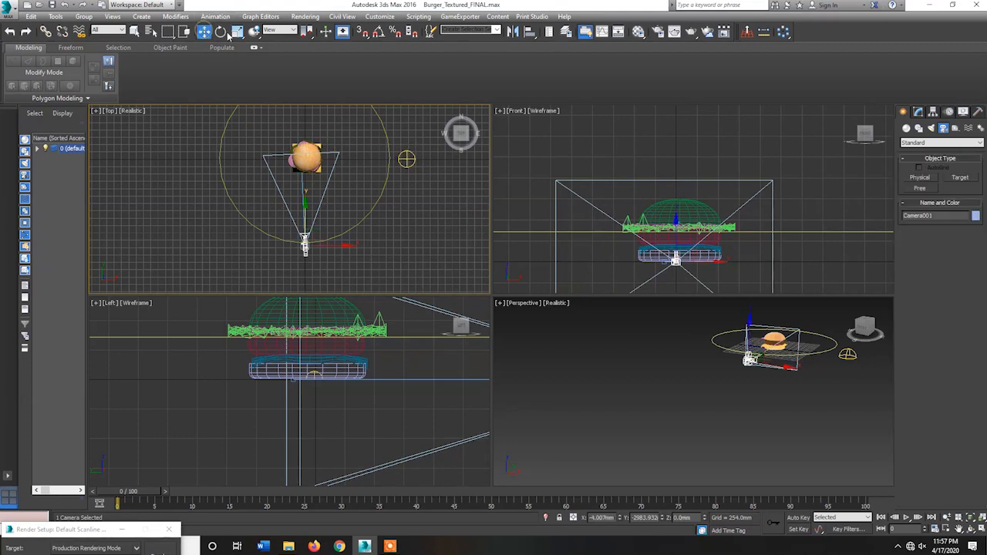
Step: Raise the camera together with its target in the Left view to the height of the circle
click(375, 407)
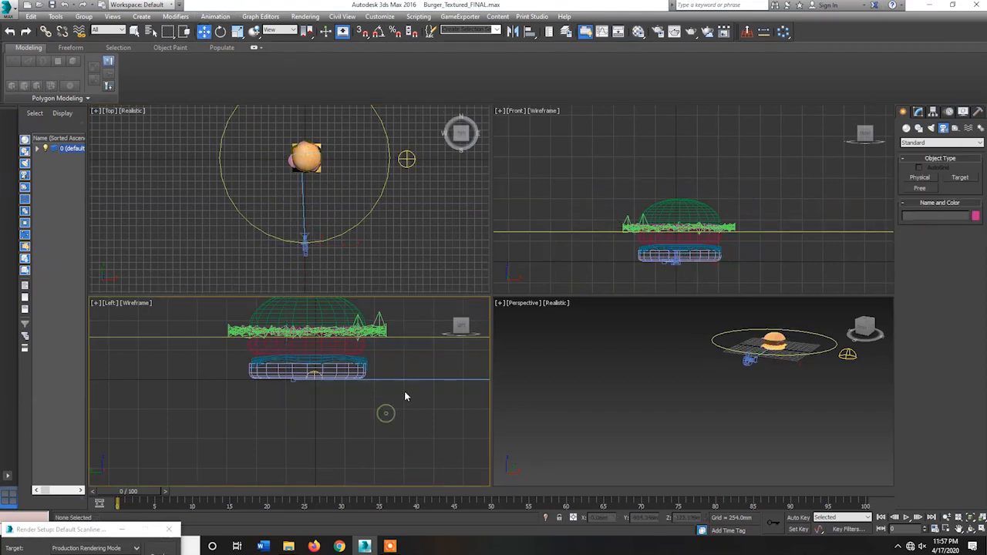
scroll(404, 392, down, 2)
middle_drag(404, 392, 329, 417)
click(320, 408)
drag(354, 373, 355, 340)
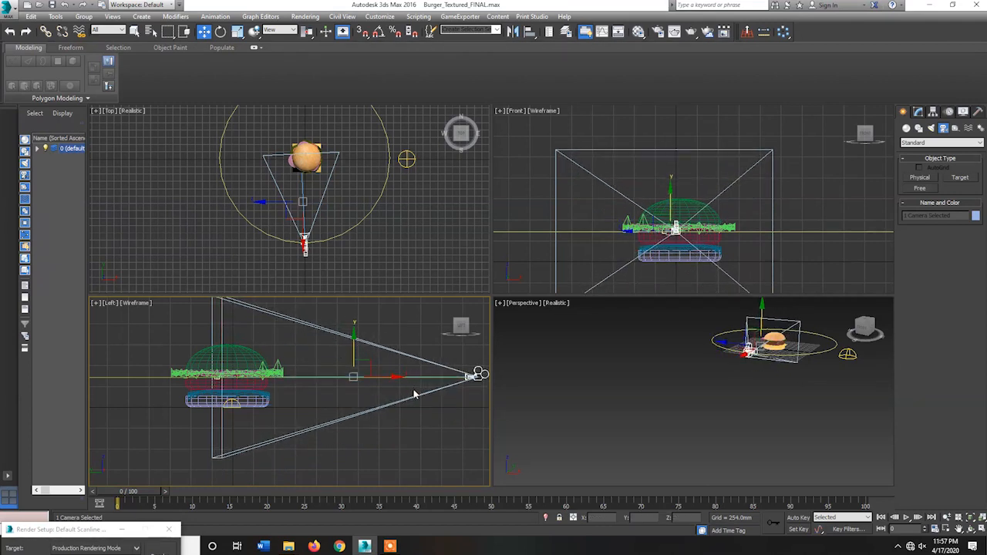
click(780, 207)
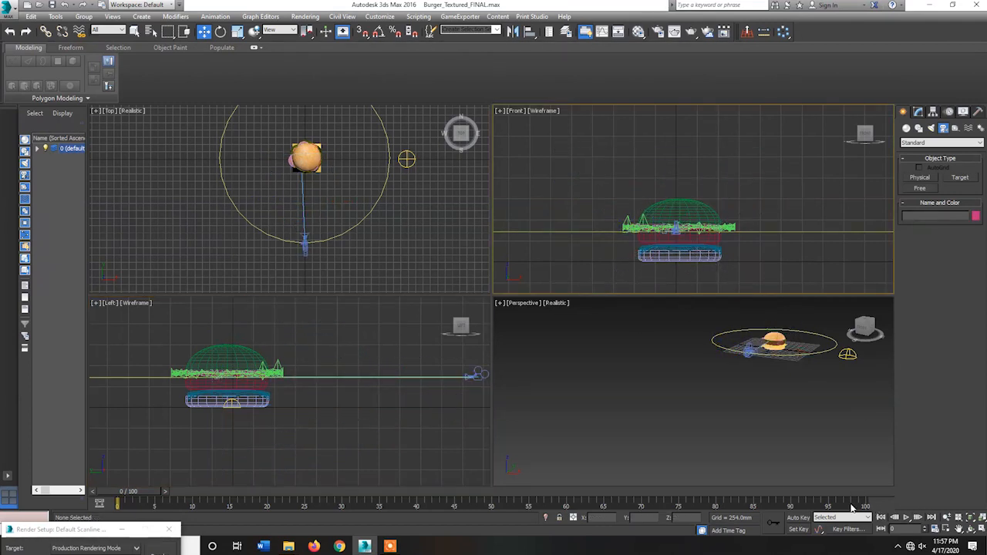
Step: Set the animation end time to 200 frames in Time Configuration
click(934, 530)
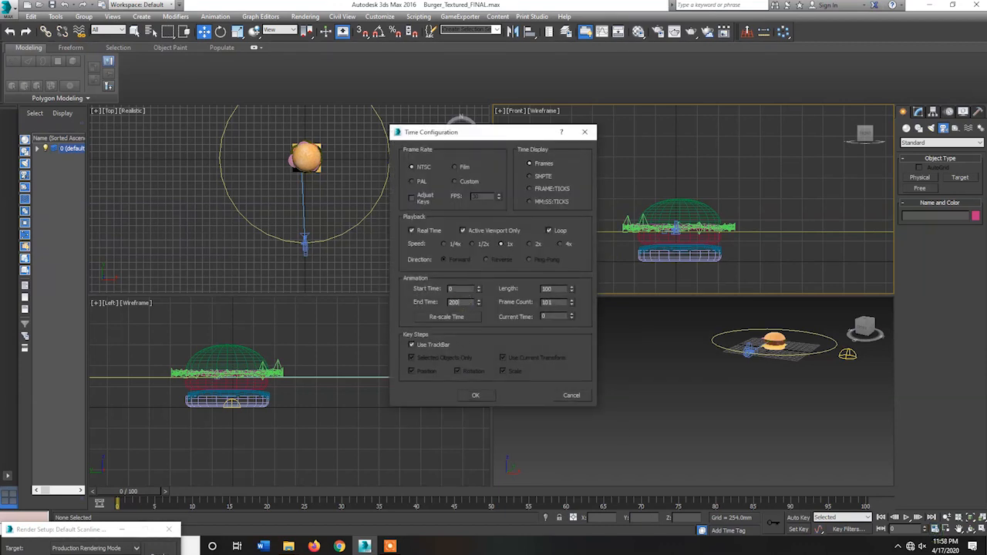
key(Return)
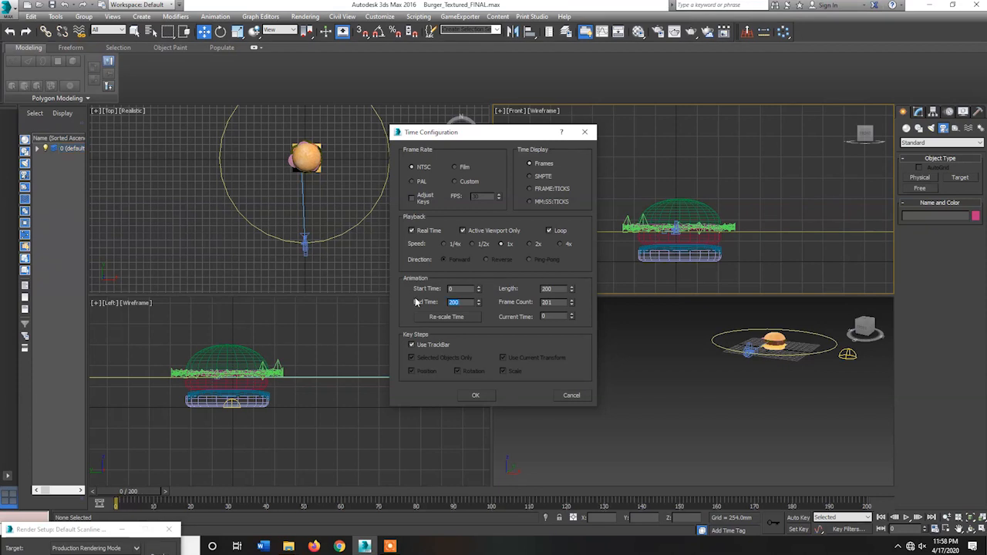
click(478, 395)
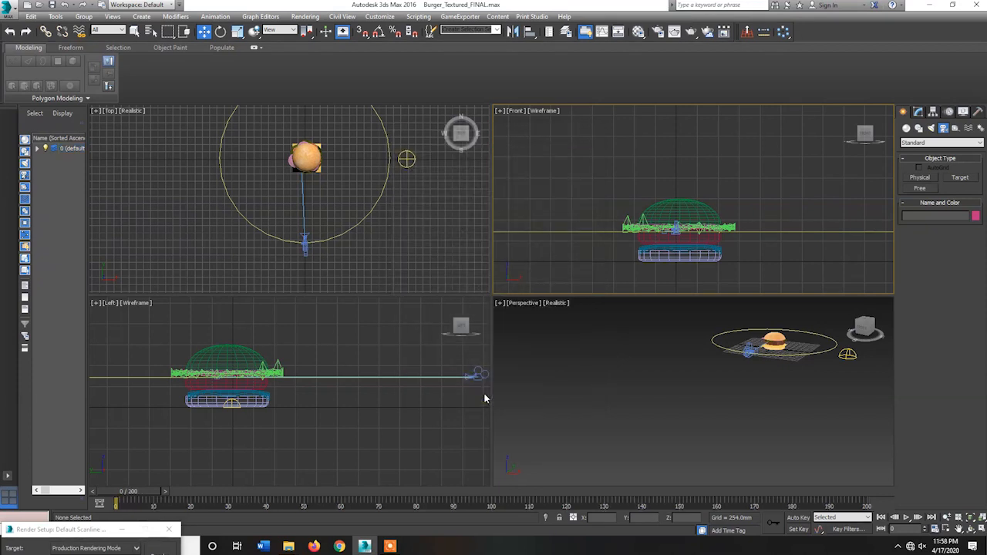
Step: Nudge the camera slightly along X and attach it to the circle with a Path Constraint
click(306, 251)
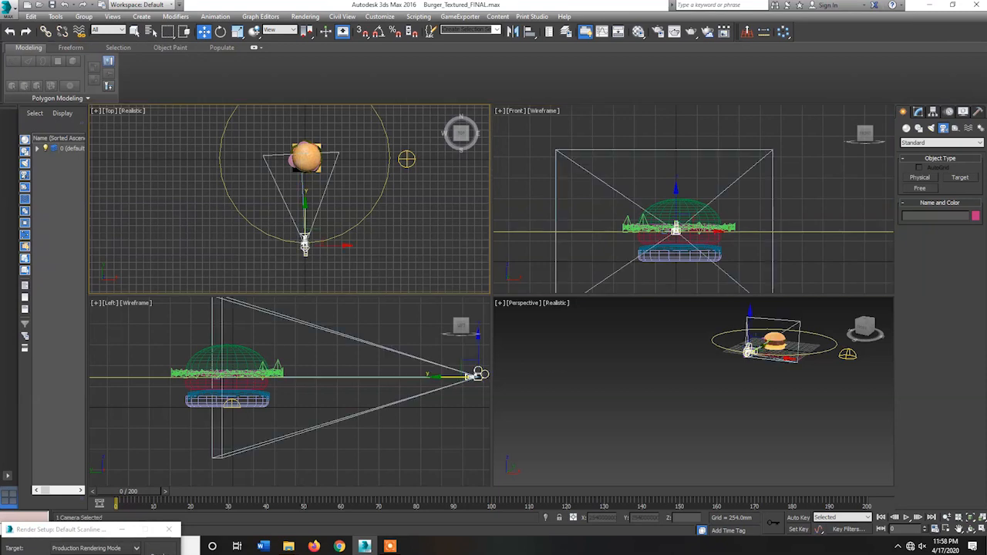
drag(330, 245, 326, 245)
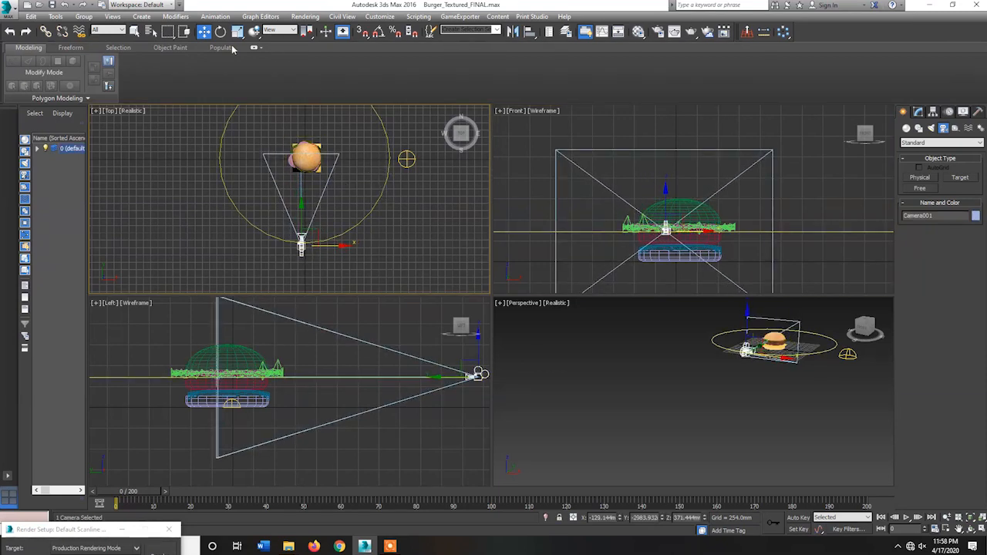
click(216, 18)
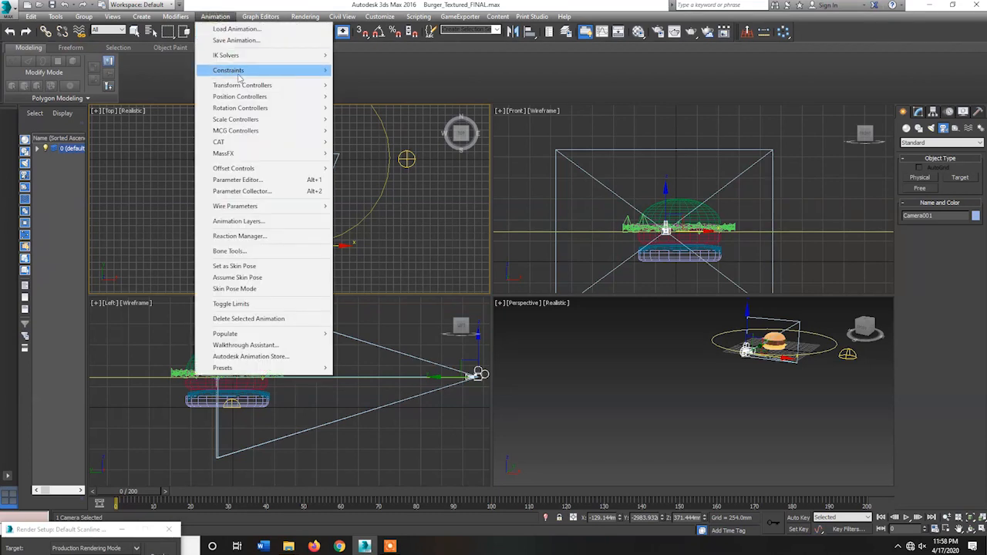
mouse_move(239, 76)
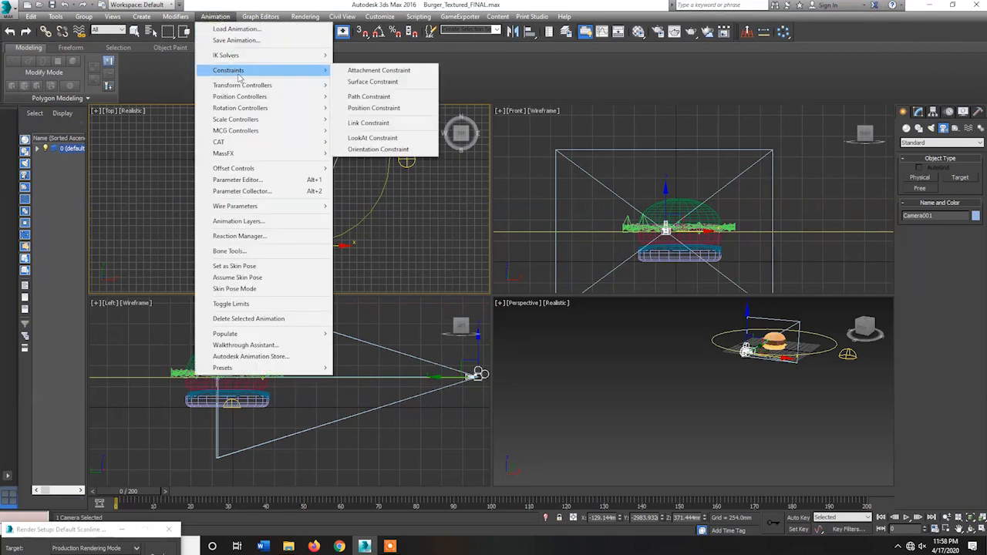
click(383, 97)
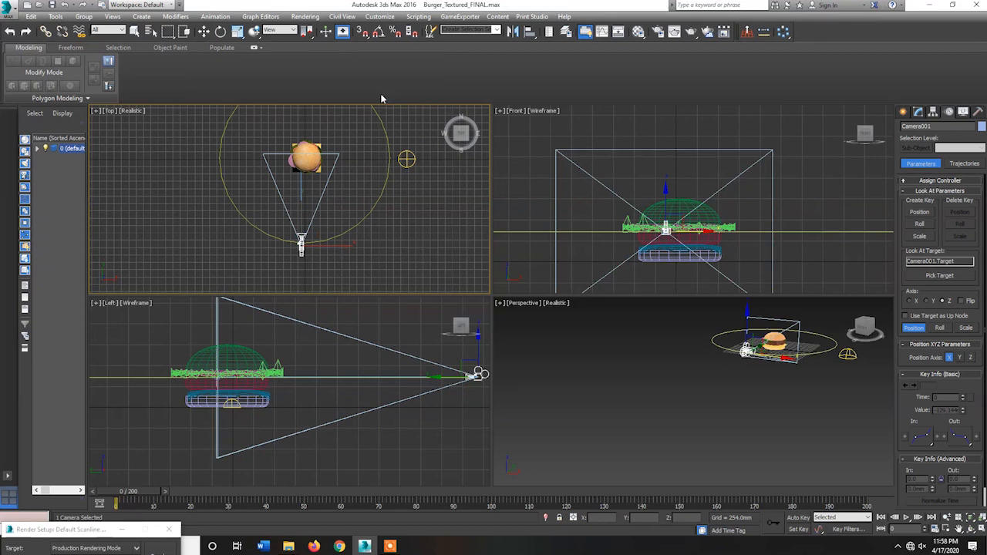
click(371, 213)
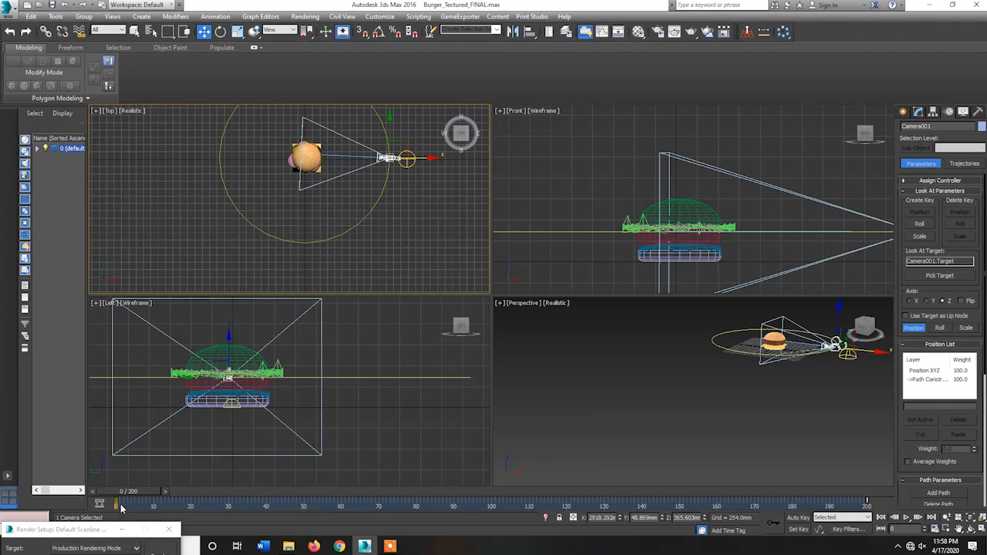
Step: Scrub the camera's orbit, switch the Perspective viewport to the Camera001 view, and play the animation
drag(131, 495, 153, 495)
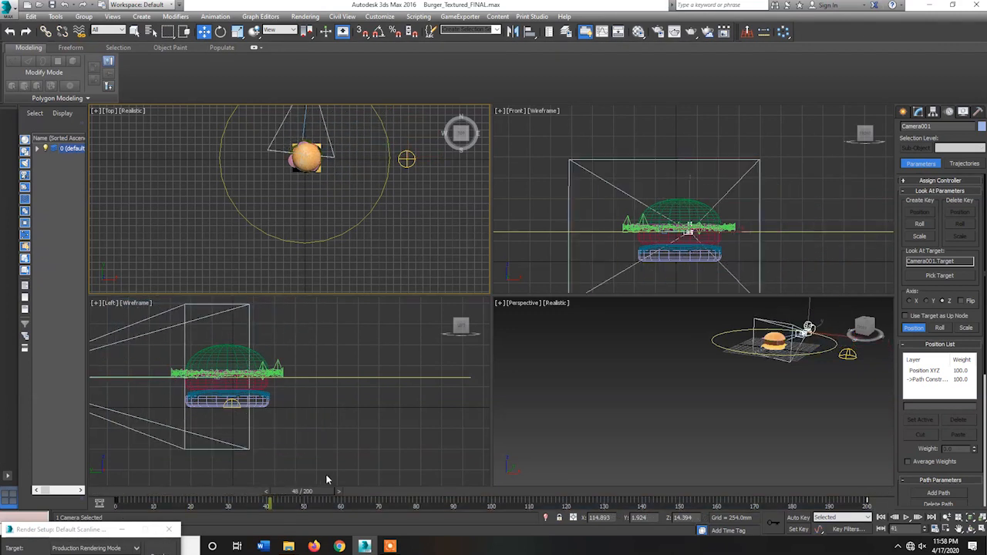
click(648, 367)
key(c)
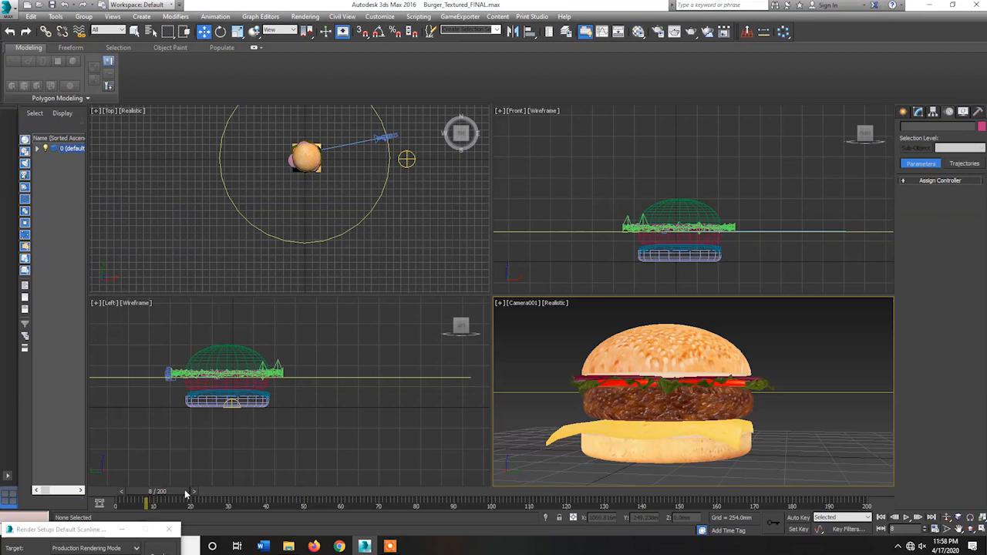
click(906, 518)
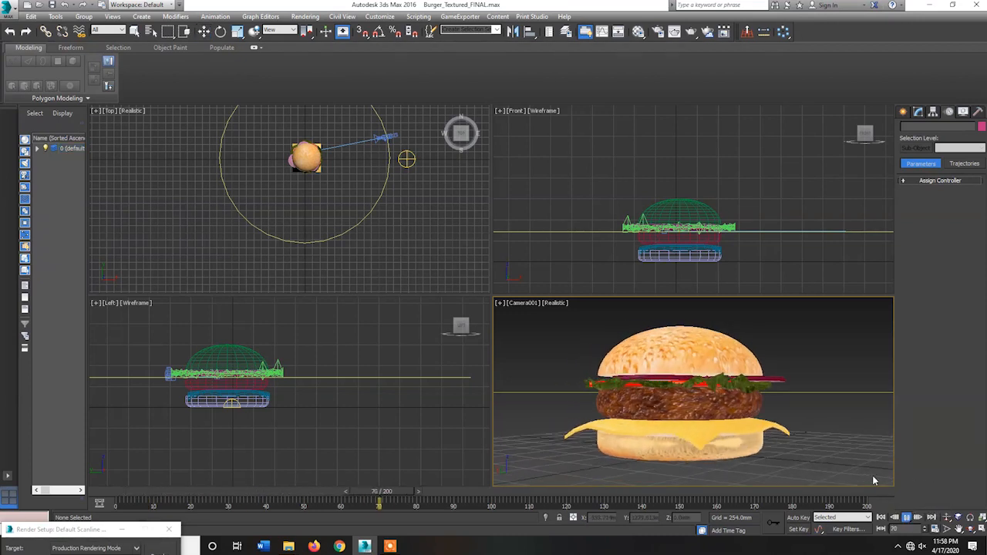
click(906, 518)
Step: Scale the circular camera path along Y in the Top view to about 80 percent
scroll(337, 213, down, 3)
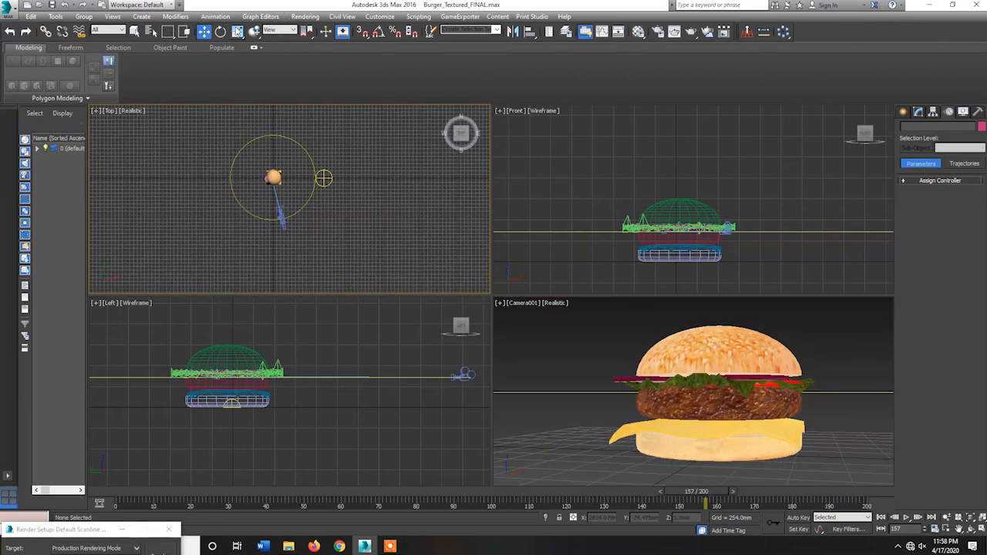
click(280, 146)
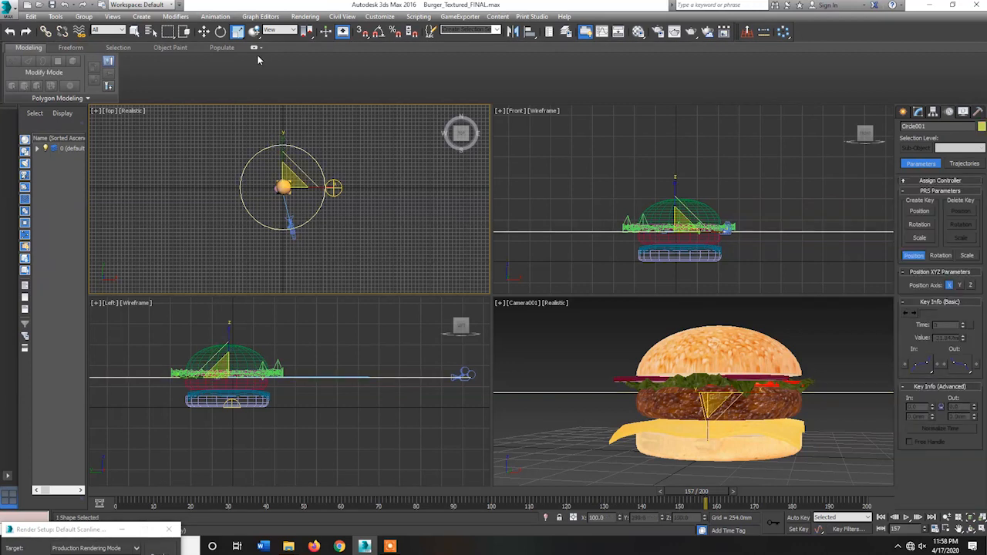
drag(283, 139, 289, 148)
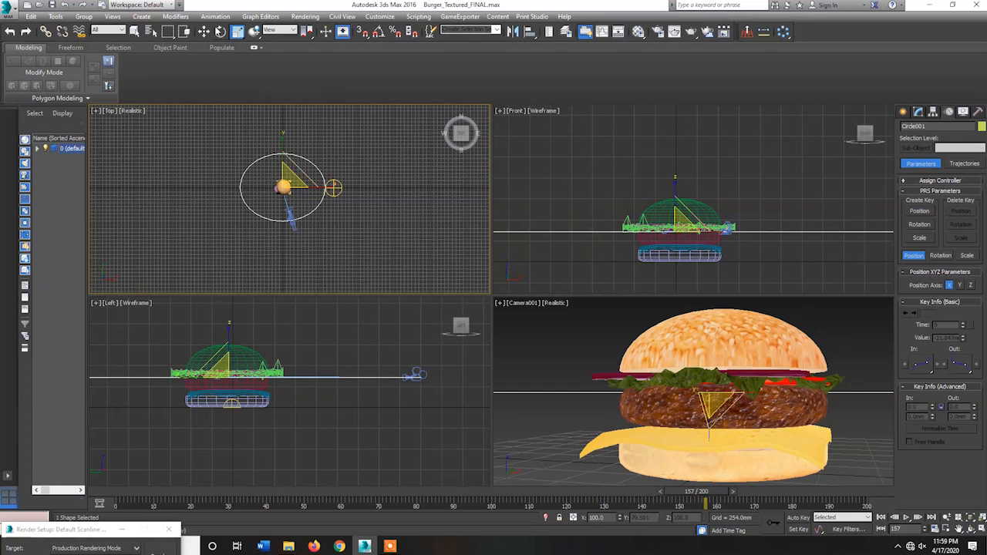
Step: Rotate the camera path to a slight tilt in the Front view and play the animation through the camera
click(221, 30)
right_click(734, 160)
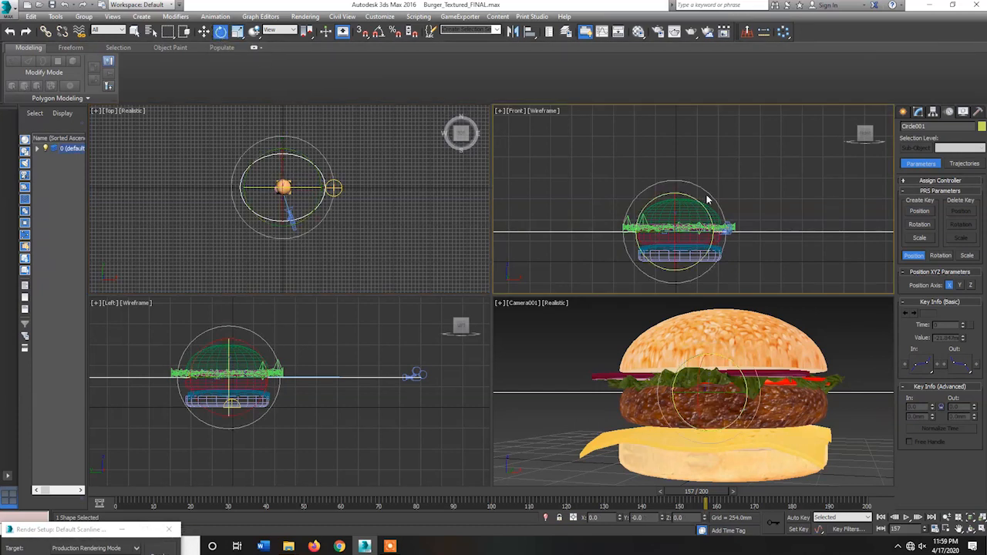
drag(703, 187, 708, 185)
click(574, 323)
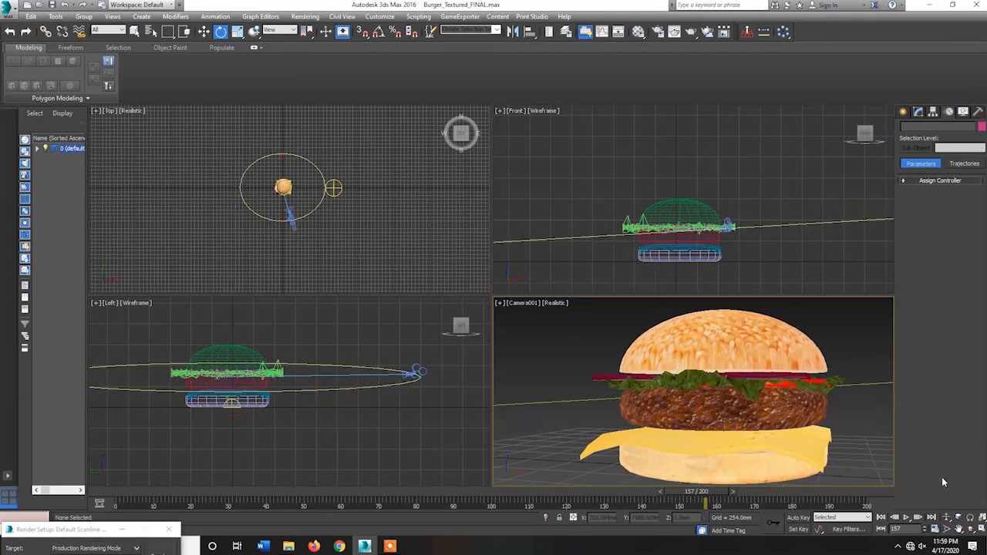
click(906, 517)
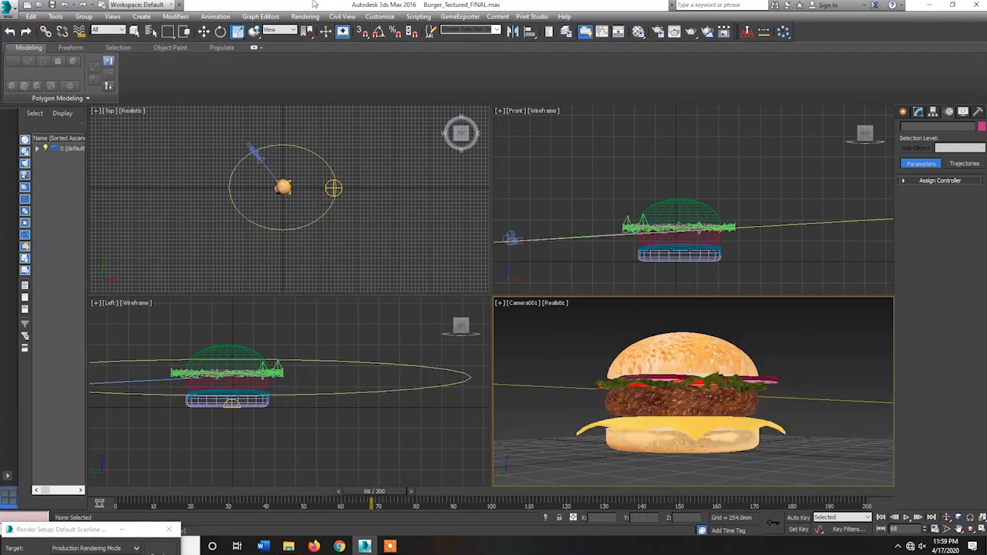
Step: Set the output size to NTSC D-1 (video) in Render Setup and bring up the Render Output options
click(306, 17)
click(324, 49)
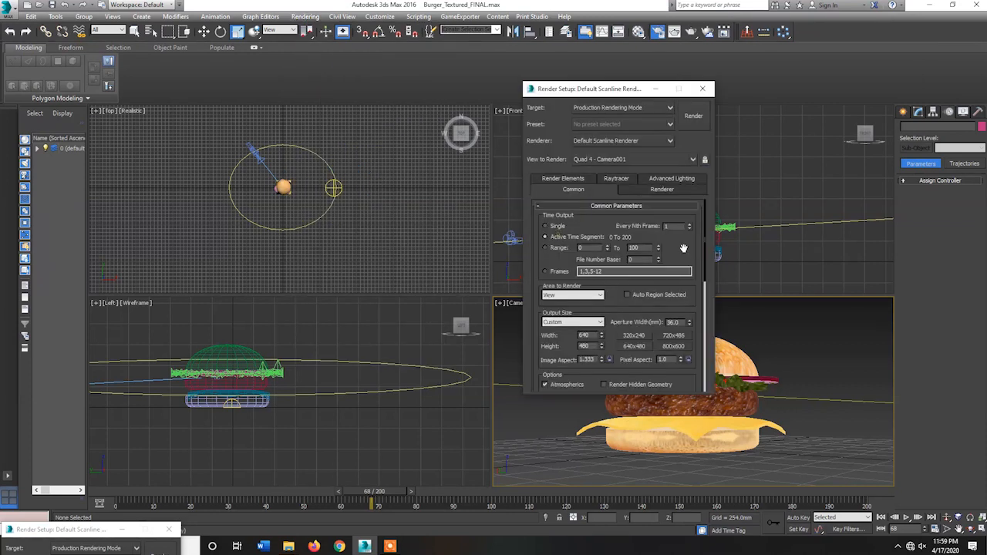
scroll(683, 248, down, 3)
click(572, 267)
click(571, 369)
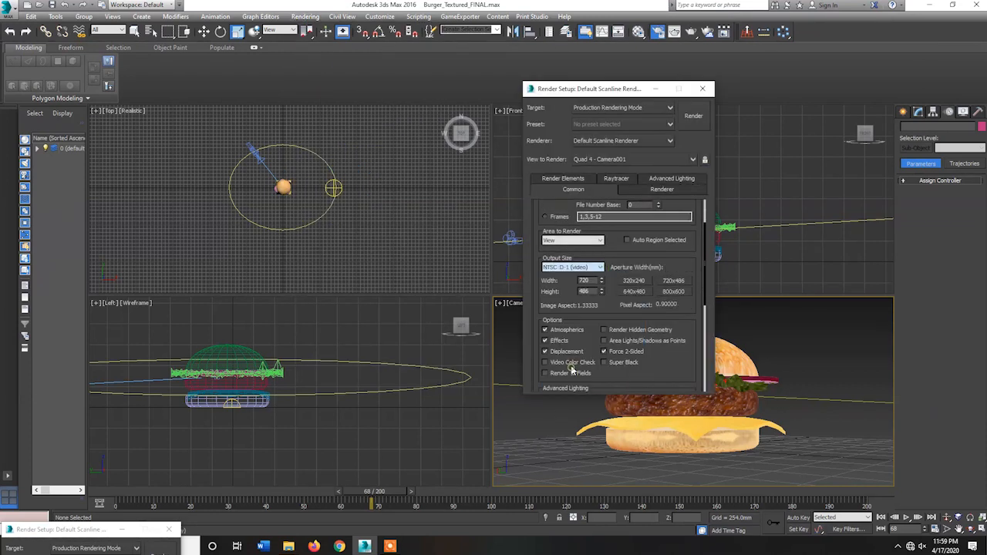
scroll(609, 278, down, 3)
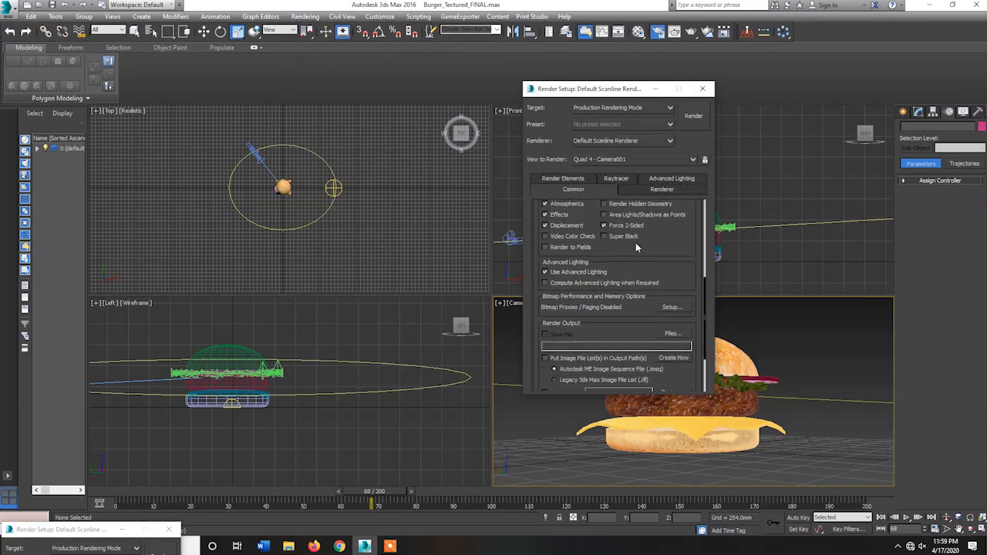
Step: Open the render output file settings and browse drive E: to the "Burger Modelling dan Texturing" folder
click(672, 333)
click(573, 139)
click(488, 236)
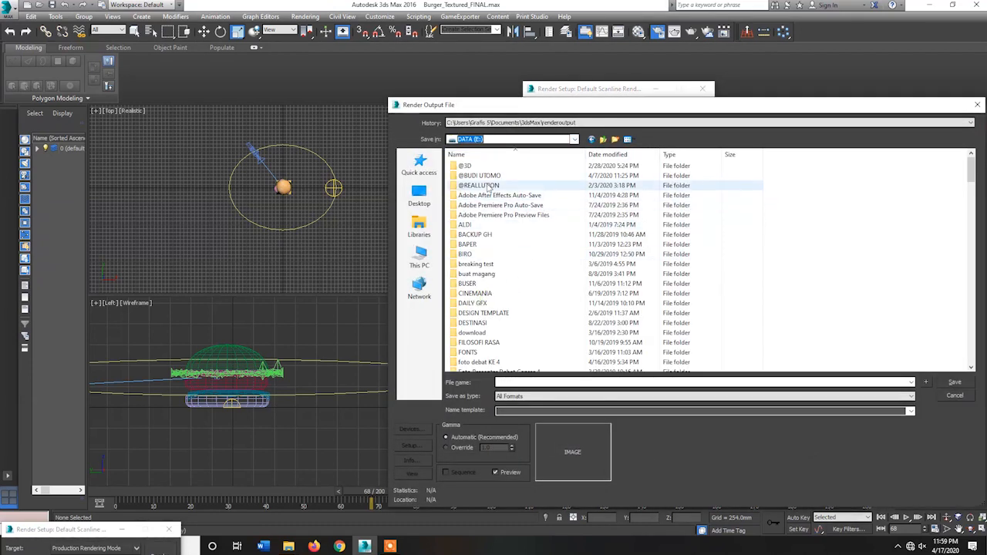
double_click(481, 176)
double_click(477, 167)
double_click(473, 186)
double_click(583, 182)
Step: Set the render output to "burger animasi" in MOV QuickTime File format and save it, overwriting the existing file
click(555, 205)
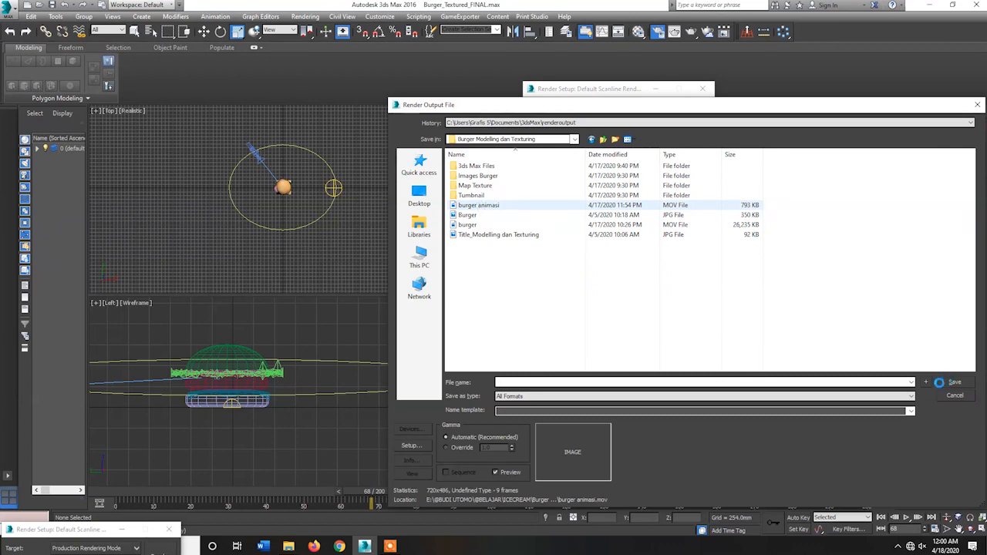
click(855, 399)
click(521, 380)
click(545, 384)
click(546, 383)
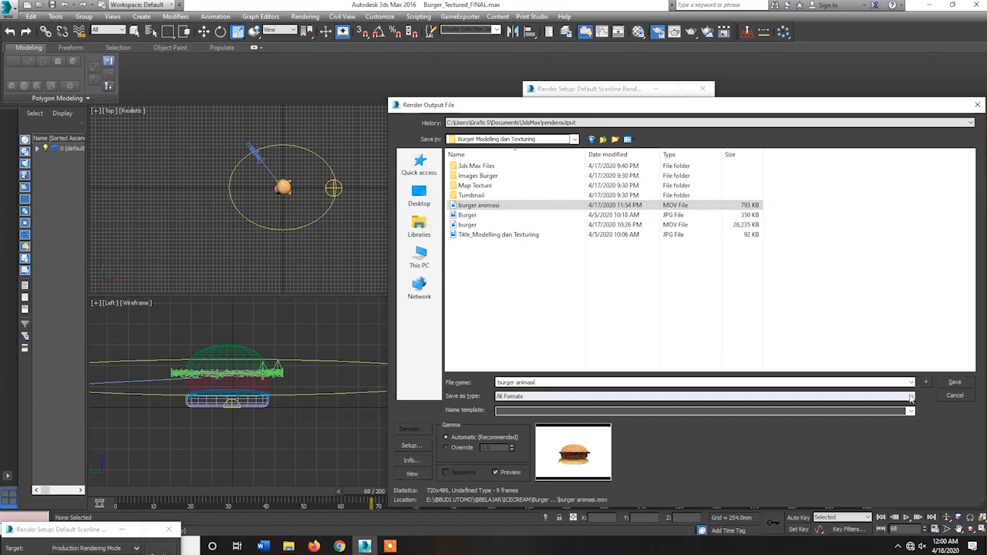
click(832, 395)
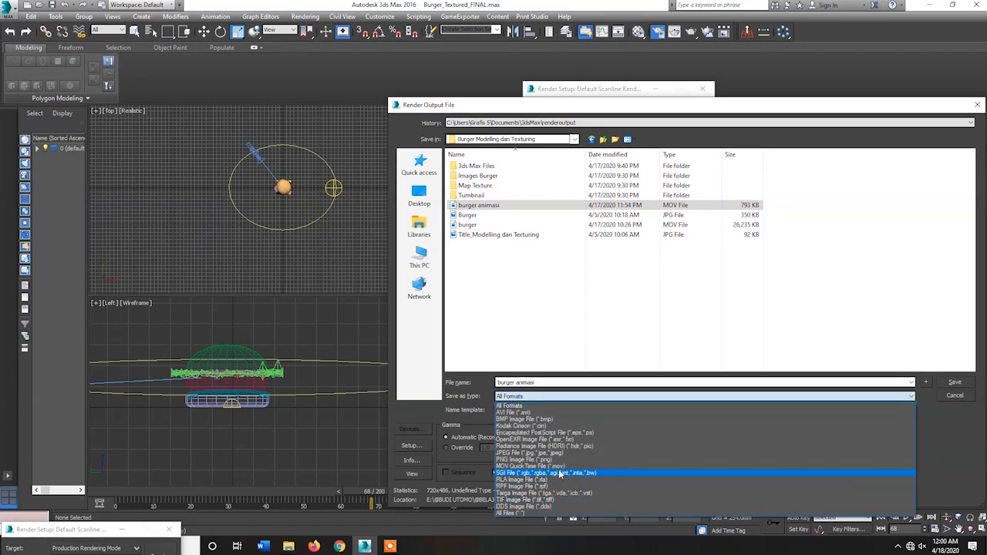
click(562, 466)
click(954, 382)
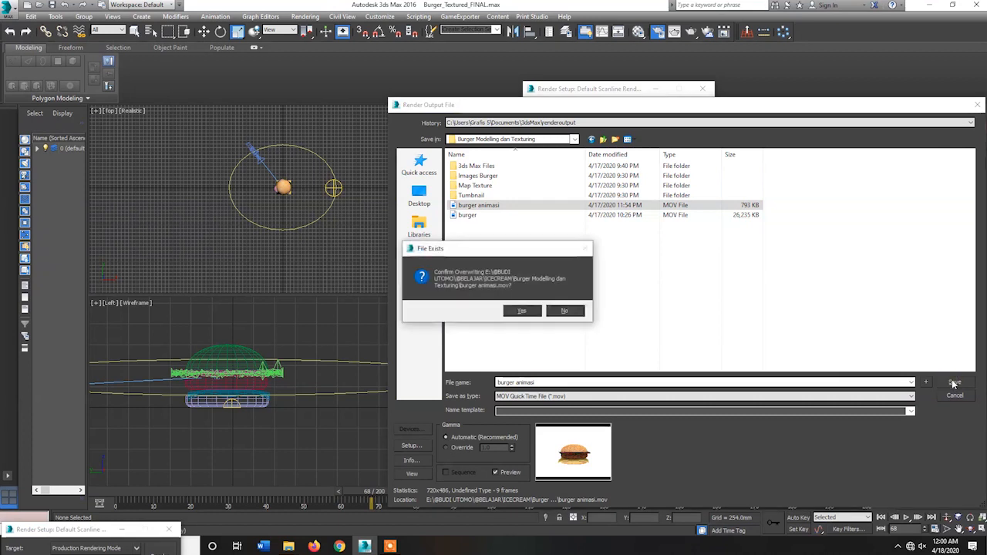
click(522, 311)
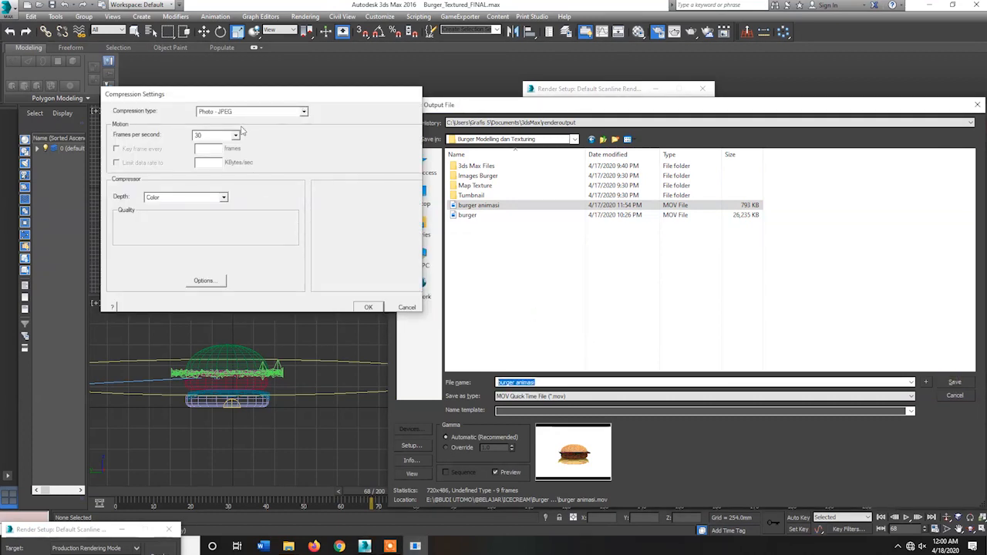
Step: Choose the compression type for the QuickTime movie and accept the compression settings
click(307, 112)
click(247, 187)
click(369, 307)
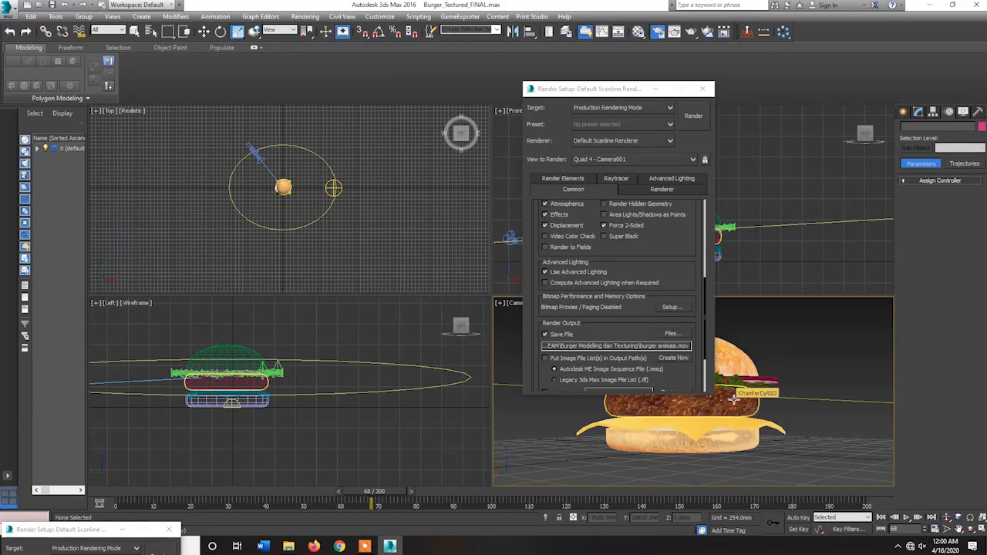
Step: Move the Render Setup window clear of the camera view and start rendering the Camera001 animation to the MOV file
drag(594, 90, 529, 69)
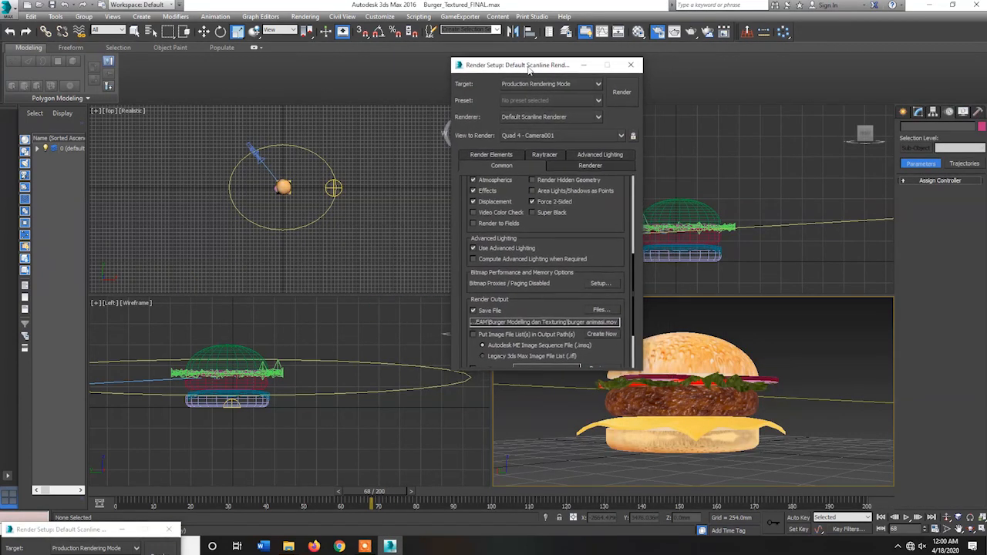
click(623, 92)
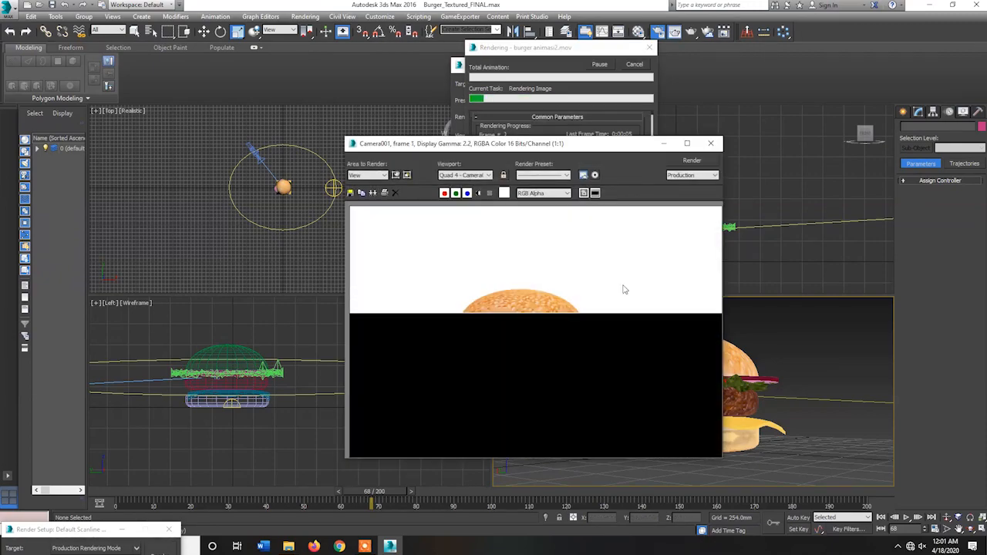
mouse_move(719, 546)
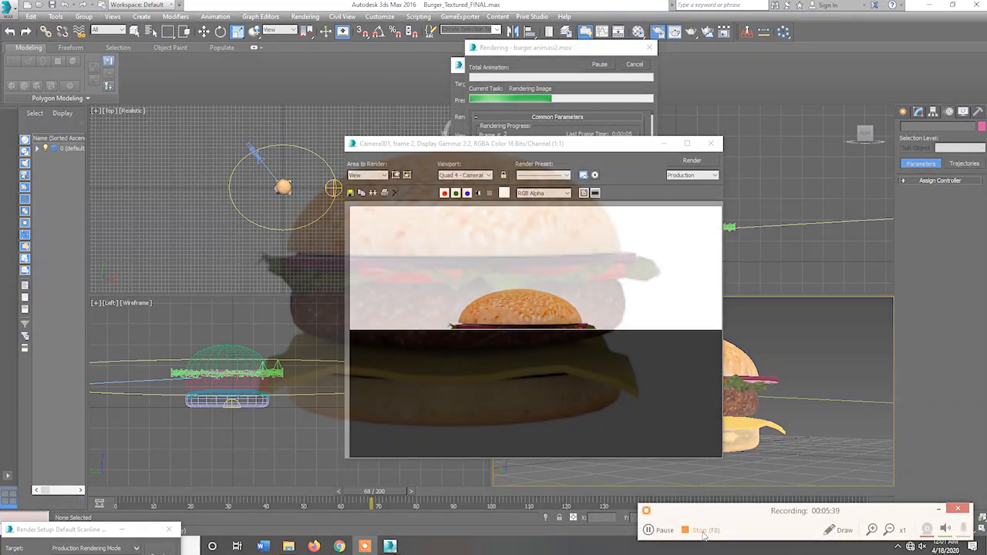